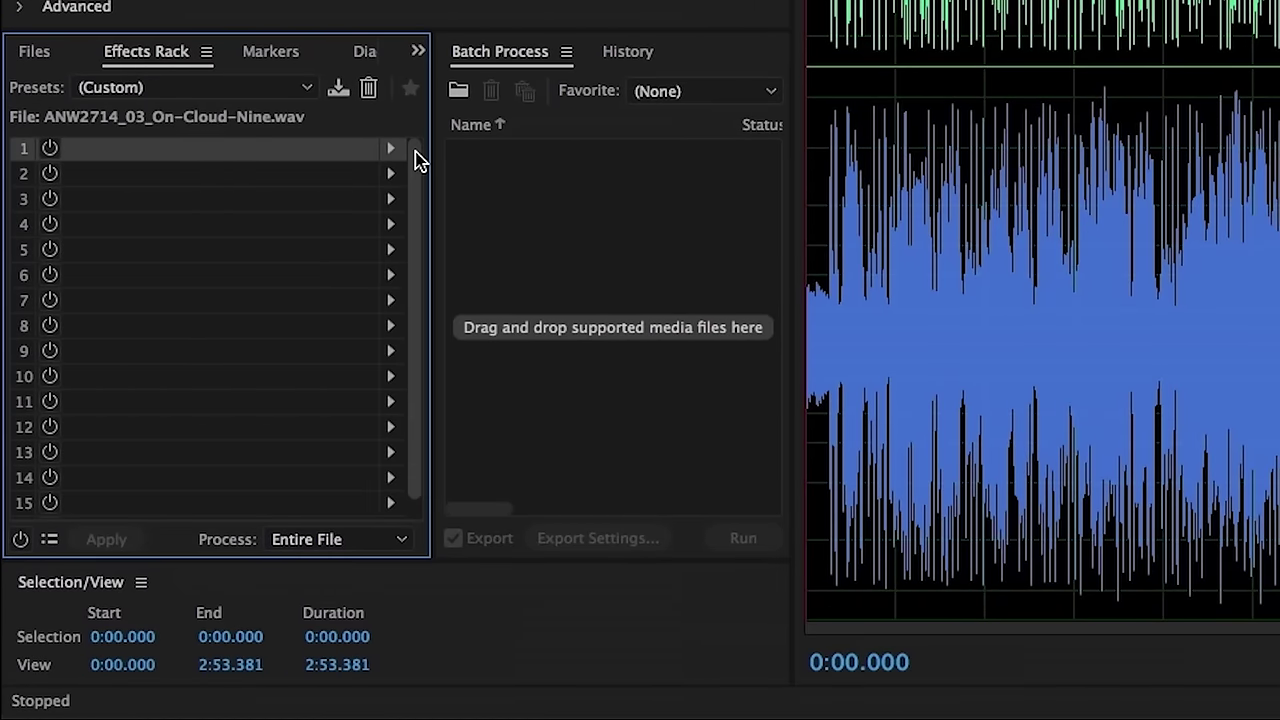
# Open the Center Channel Extractor from the Effects > Stereo Imagery menu
pyautogui.click(367, 182)
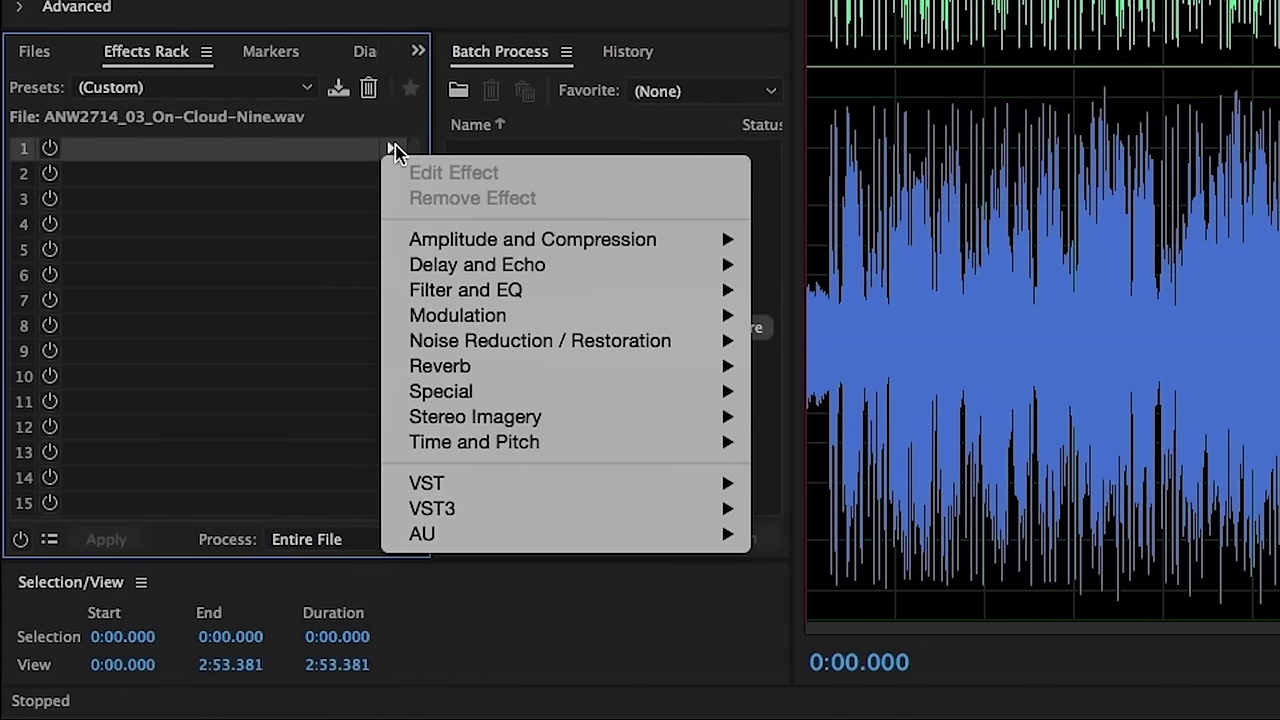
pyautogui.moveTo(486, 420)
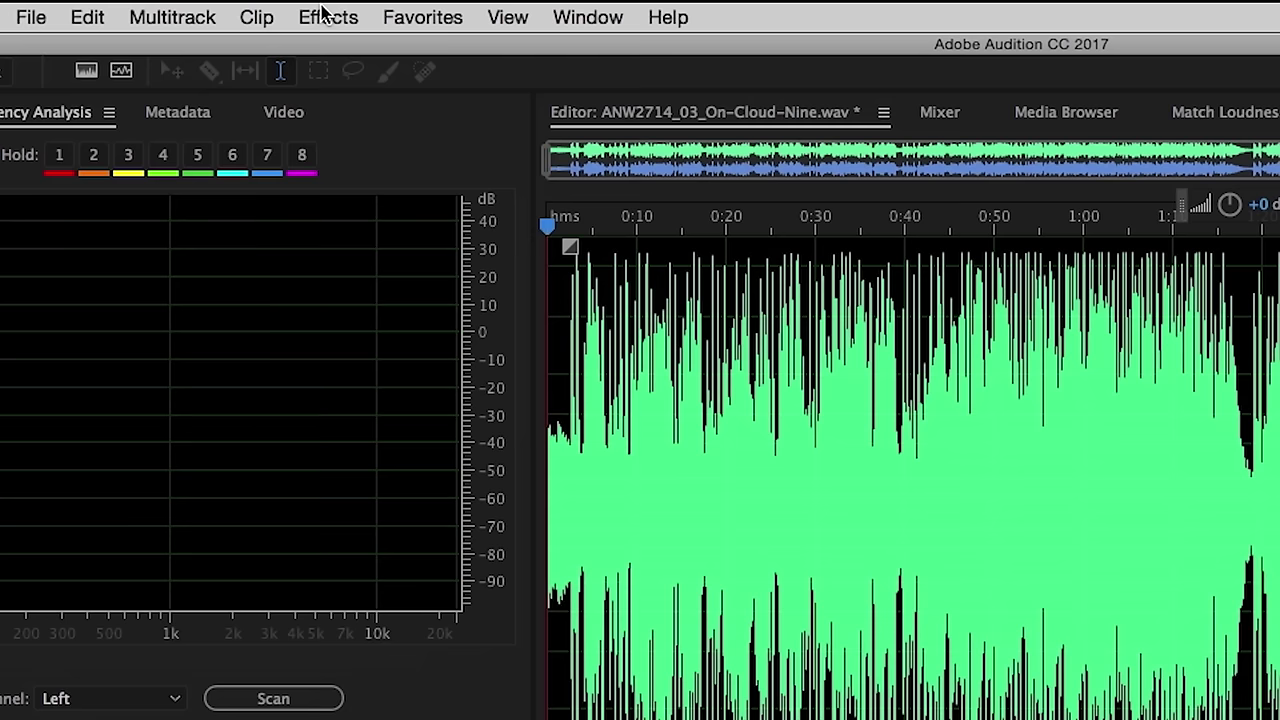
pyautogui.click(323, 14)
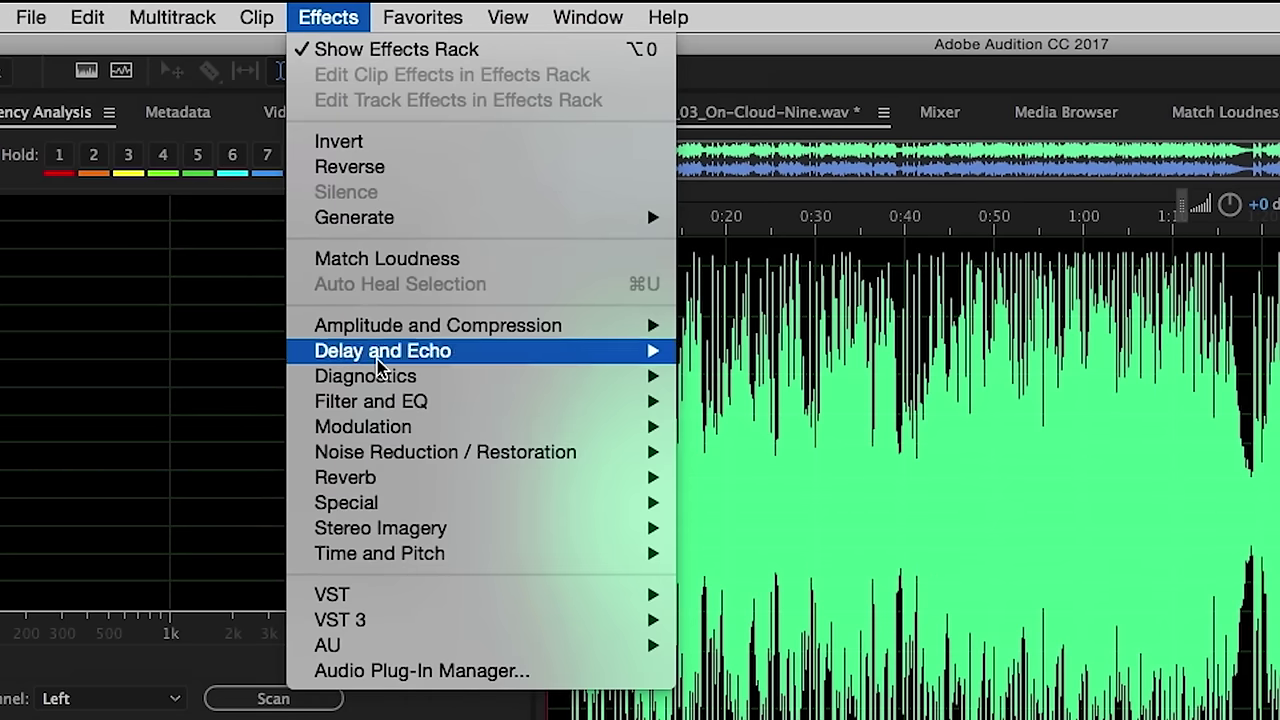
pyautogui.moveTo(400, 527)
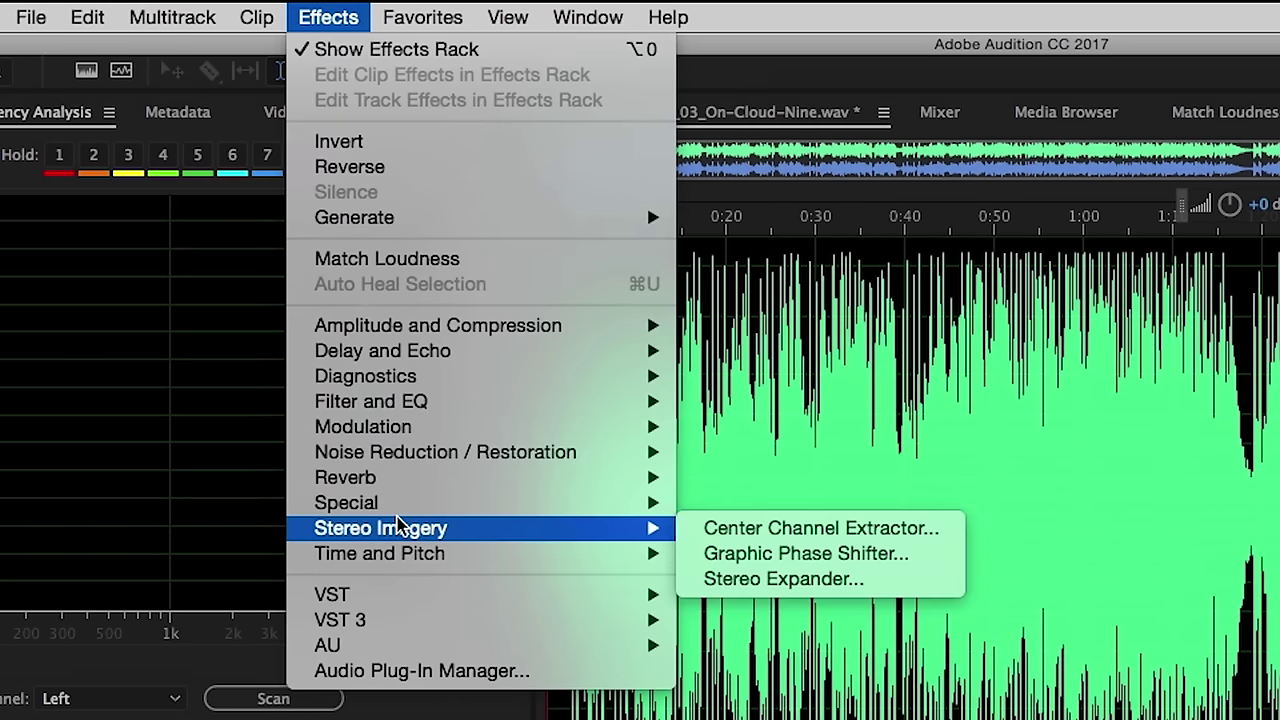
pyautogui.click(860, 530)
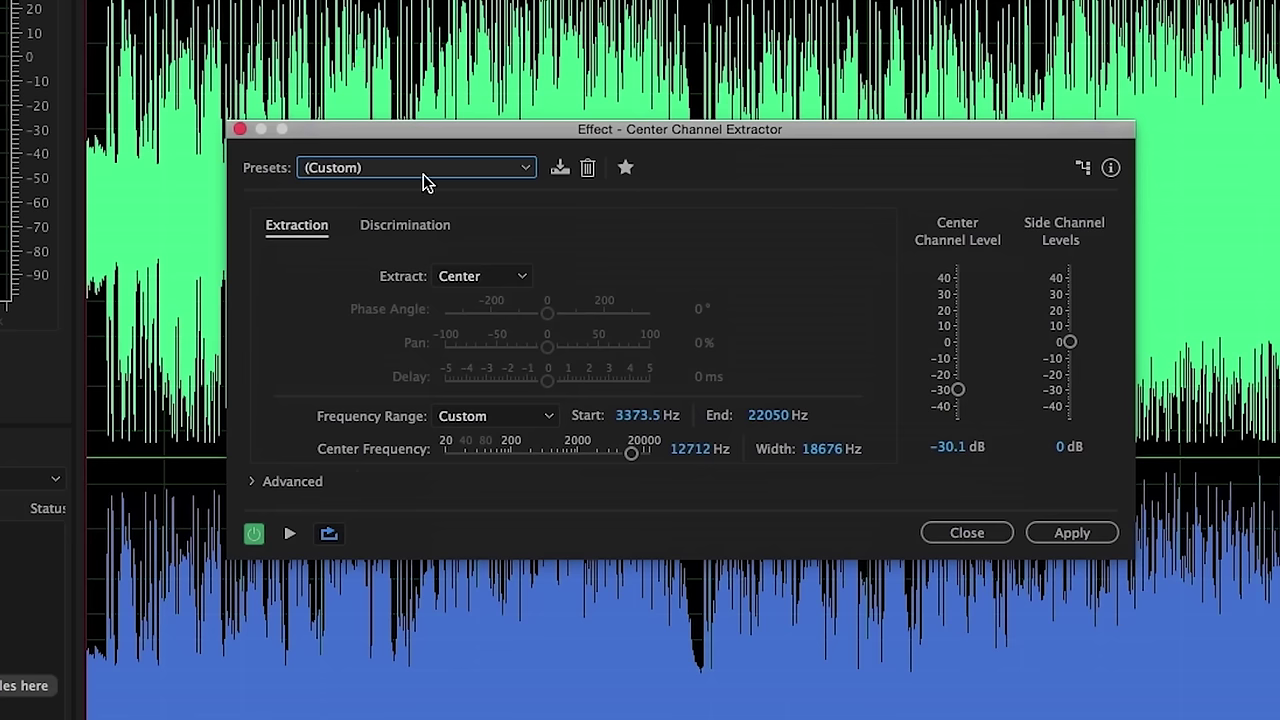
# Load the Vocal Remove preset (120–20000 Hz, -40 dB center) and bypass the effect
pyautogui.click(510, 168)
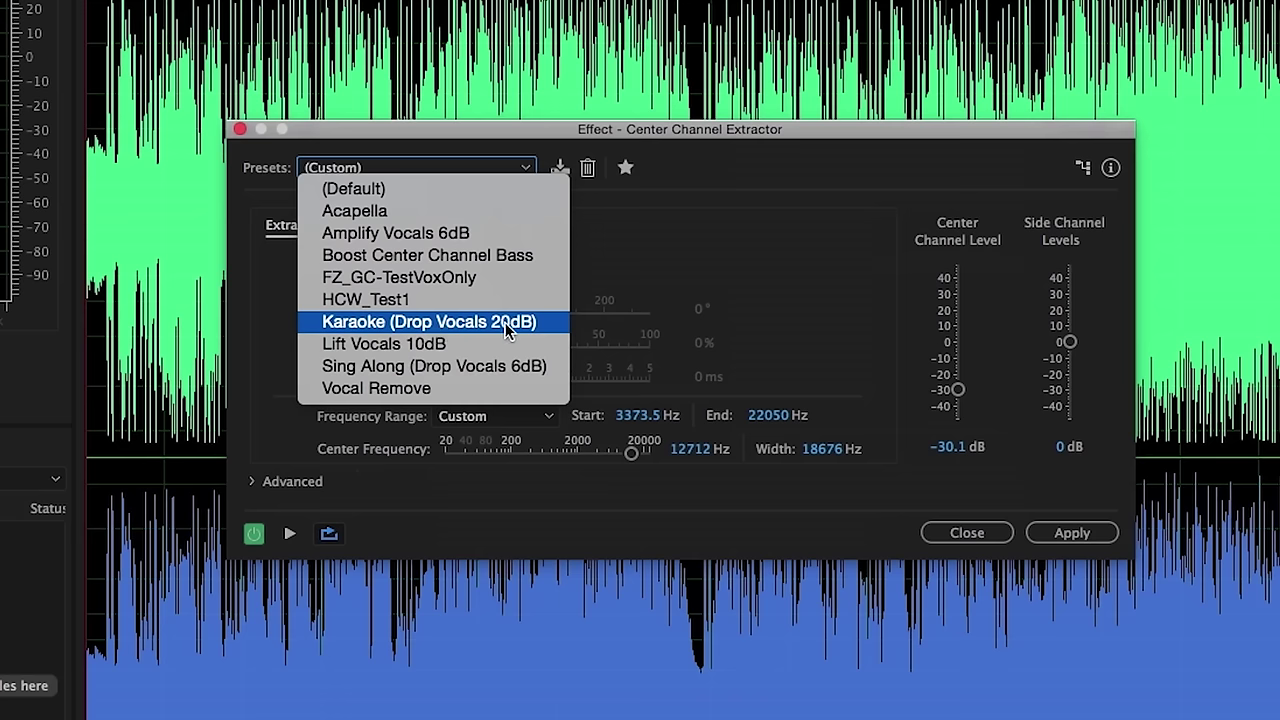
pyautogui.click(466, 390)
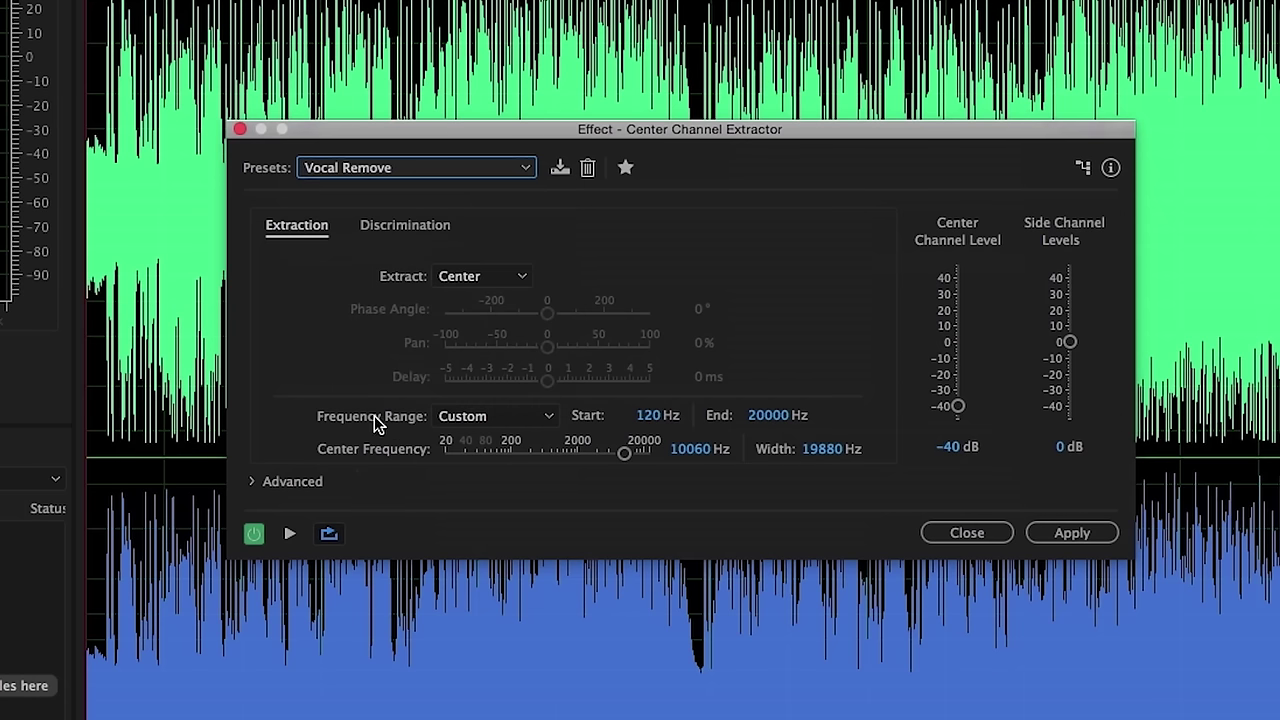
pyautogui.click(254, 536)
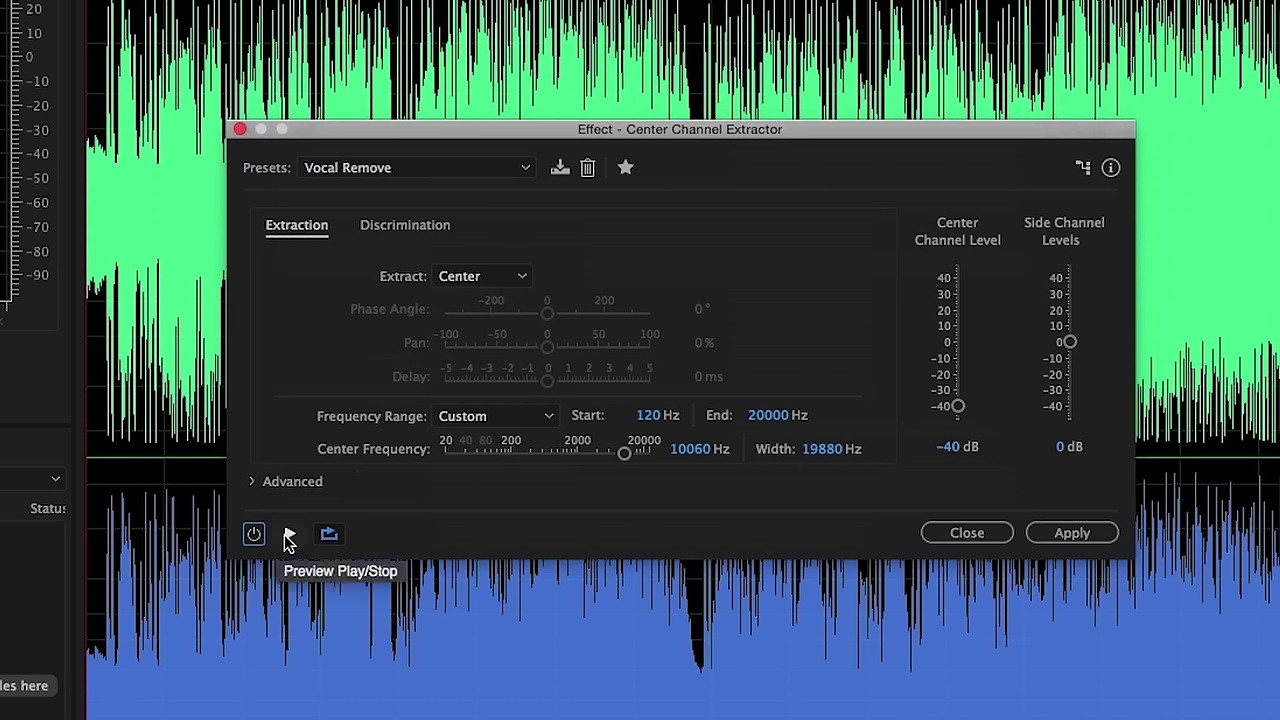
pyautogui.click(289, 537)
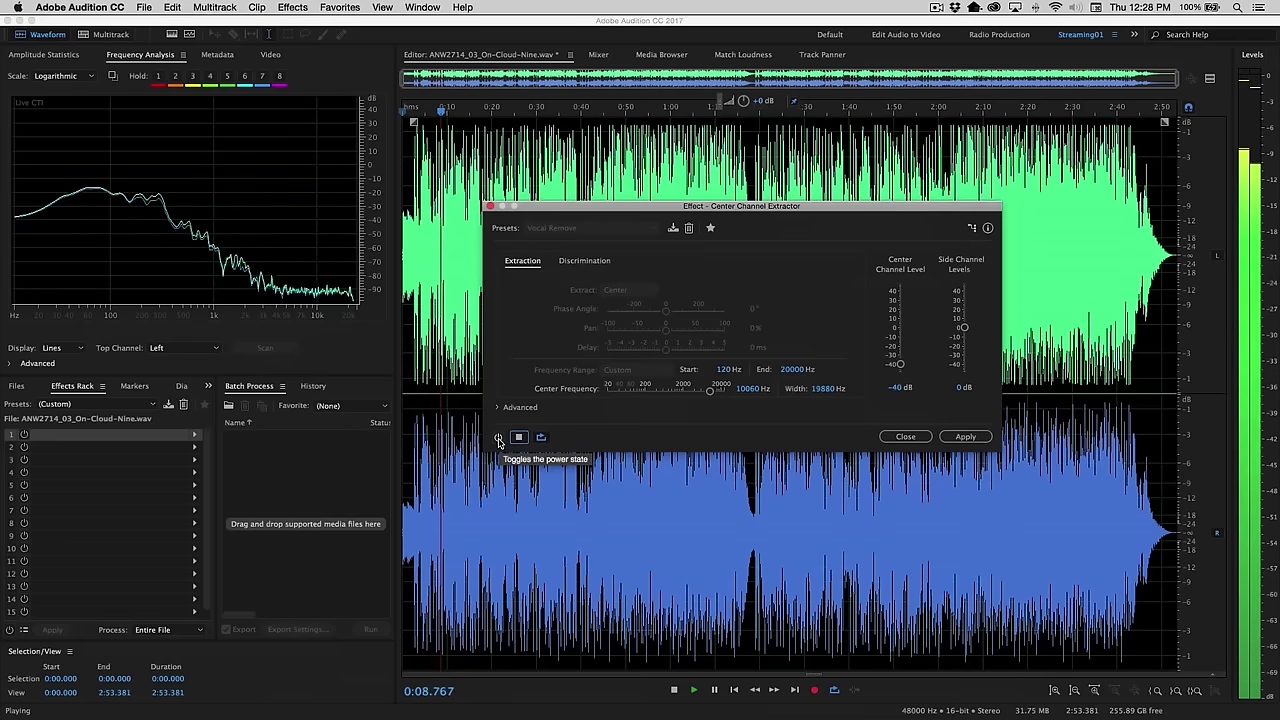
pyautogui.click(498, 440)
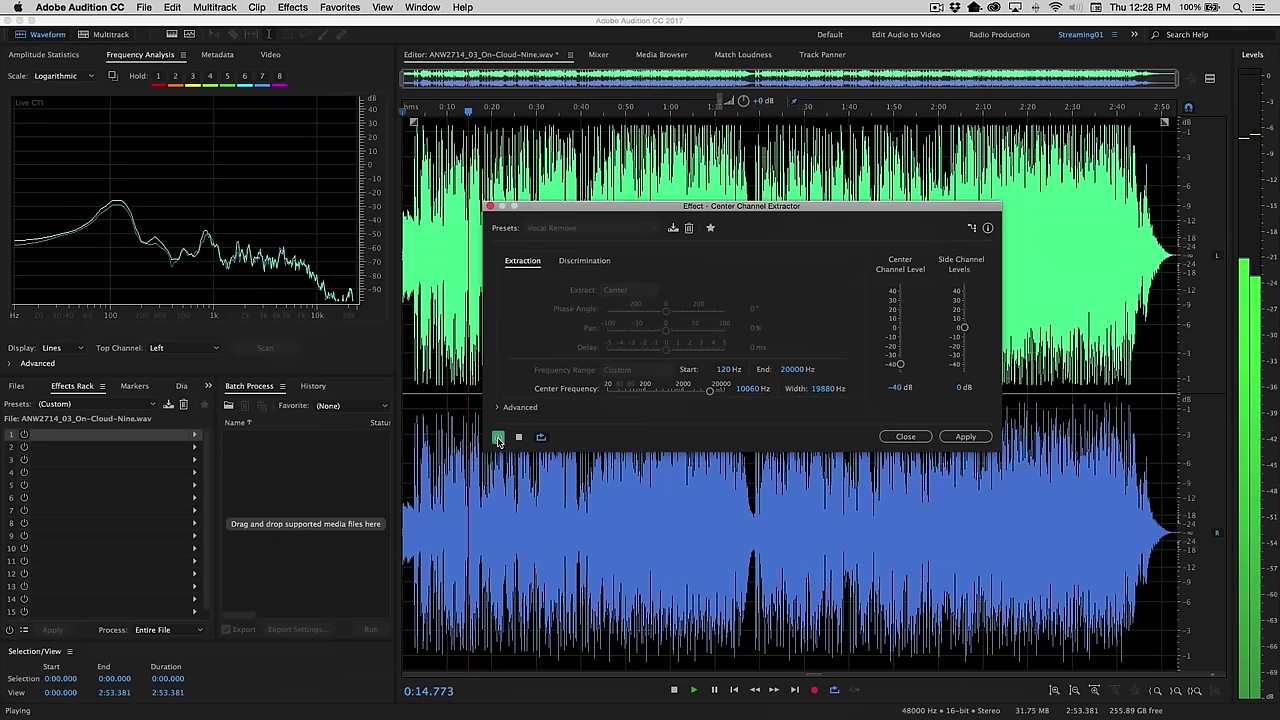
pyautogui.click(498, 440)
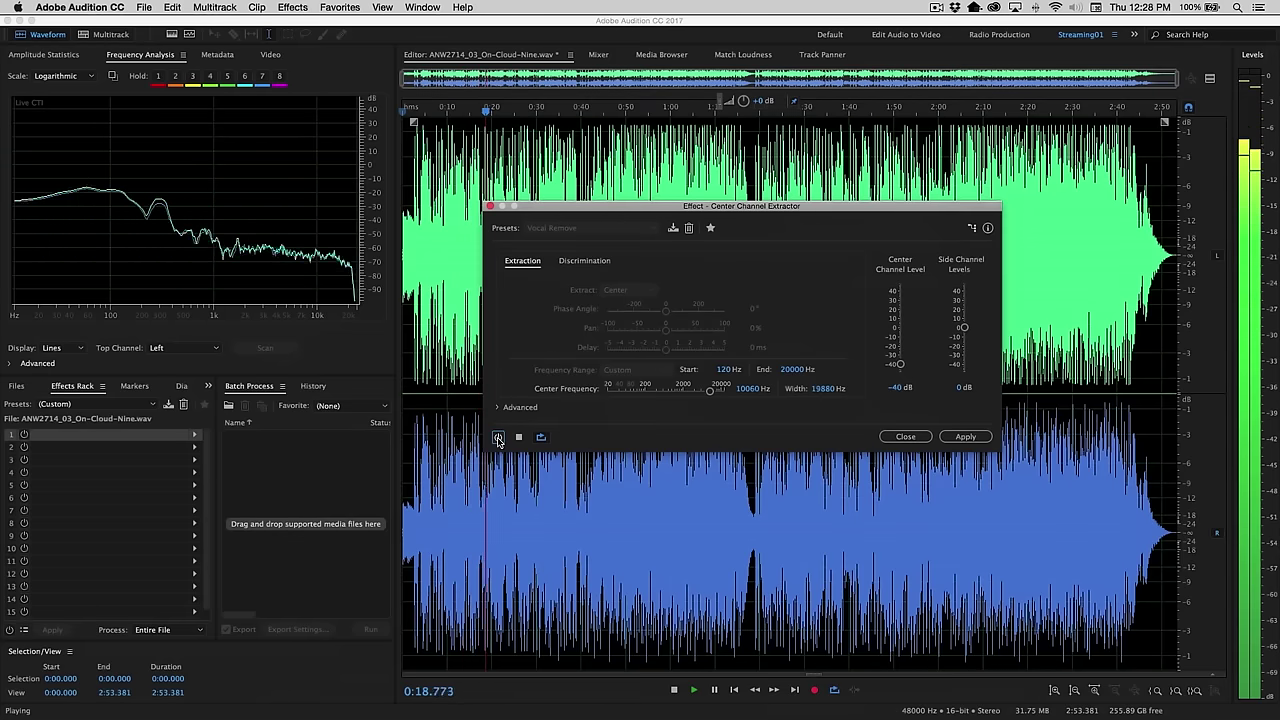
pyautogui.click(498, 438)
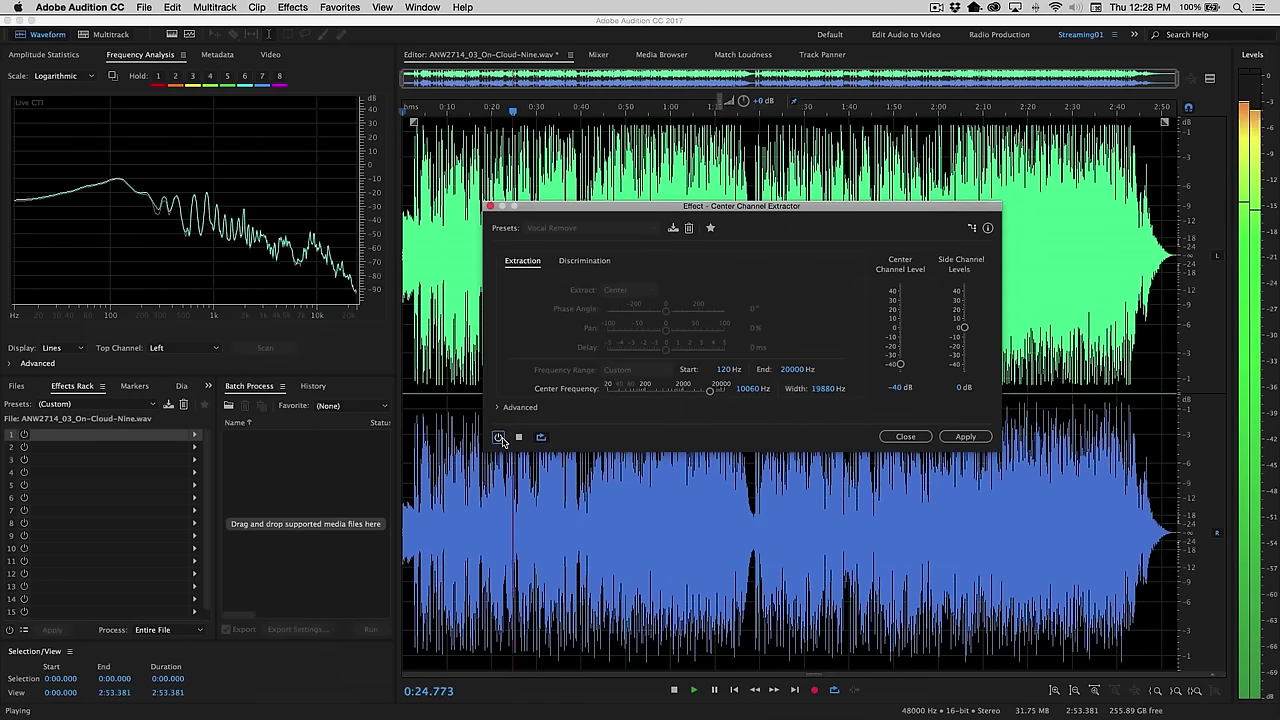
pyautogui.click(498, 438)
pyautogui.click(519, 438)
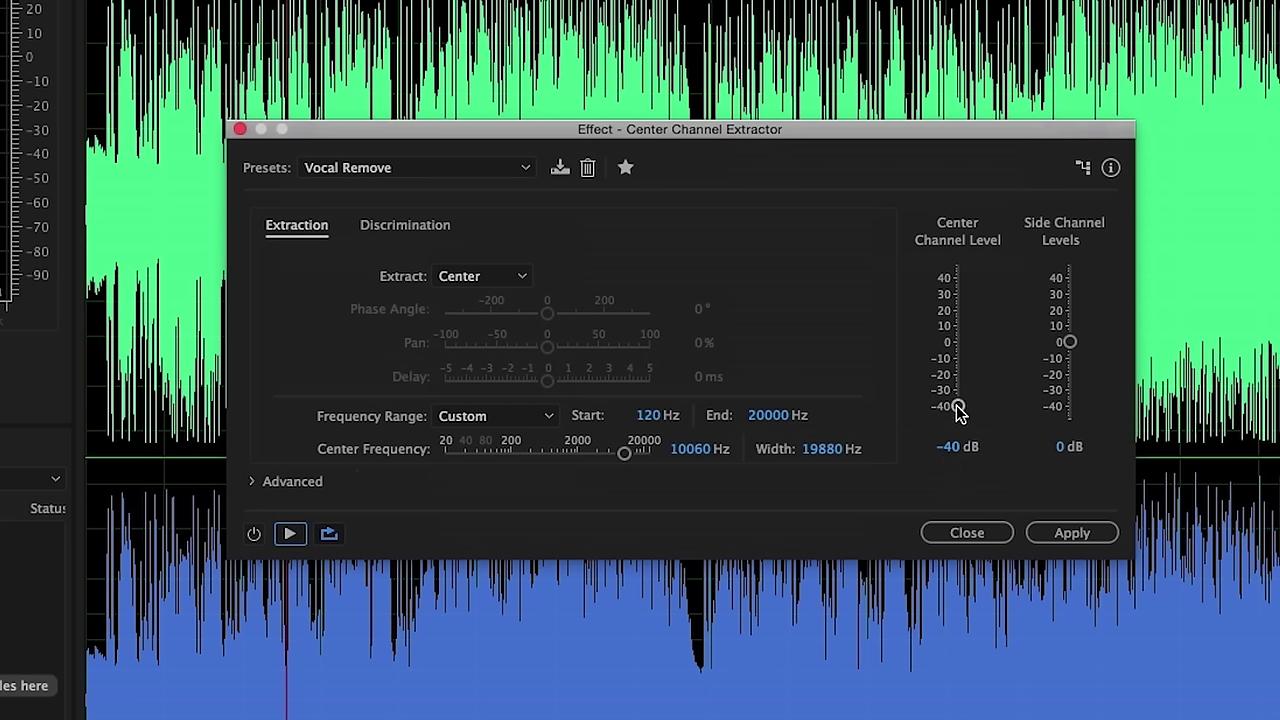
# Lower the Center Channel Level slider slightly, to -40.7 dB
pyautogui.moveTo(958, 406)
pyautogui.mouseDown()
pyautogui.moveTo(957, 350)
pyautogui.moveTo(956, 410)
pyautogui.mouseUp()
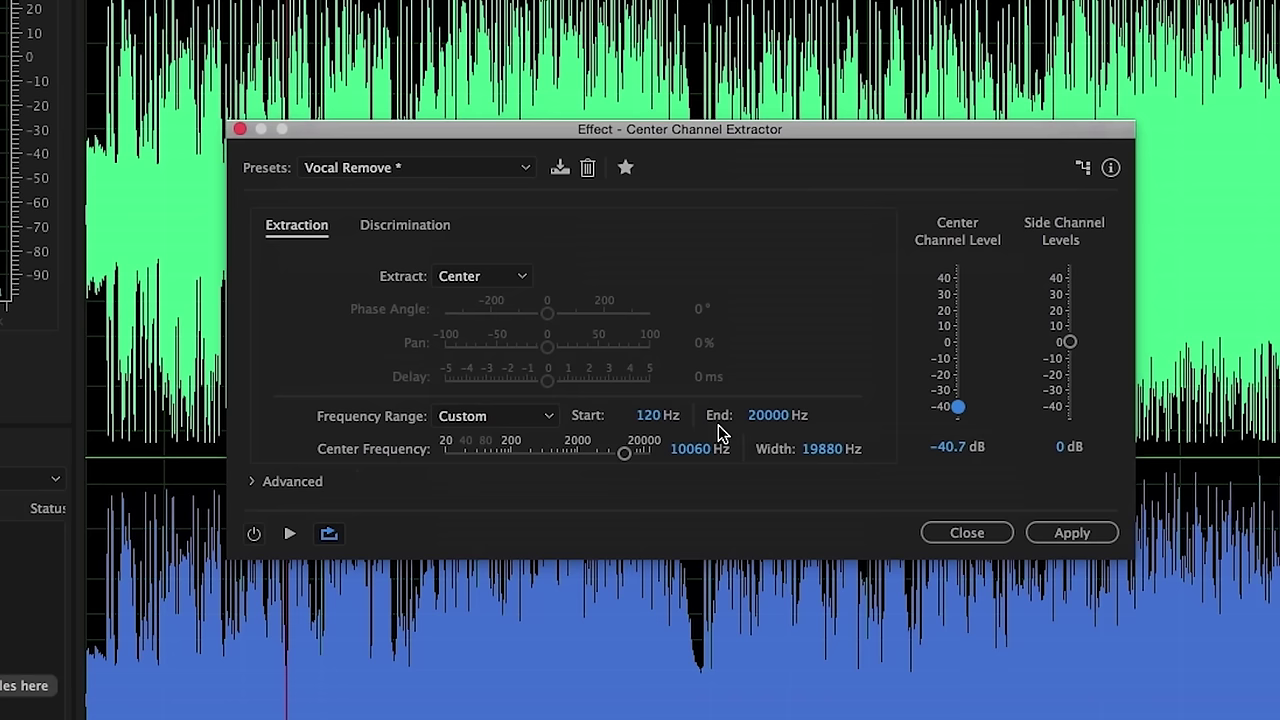
# Preview with the effect on and scrub the frequency range Start to 159.9 Hz
pyautogui.click(289, 533)
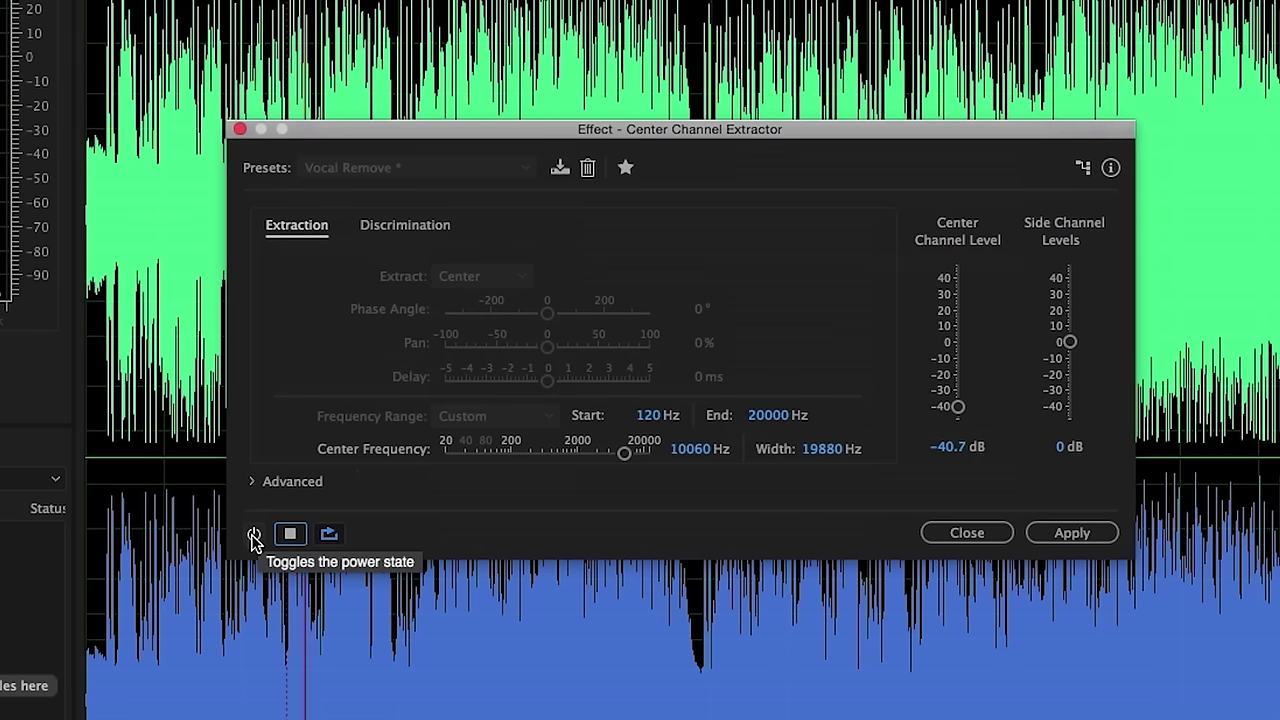
pyautogui.click(254, 536)
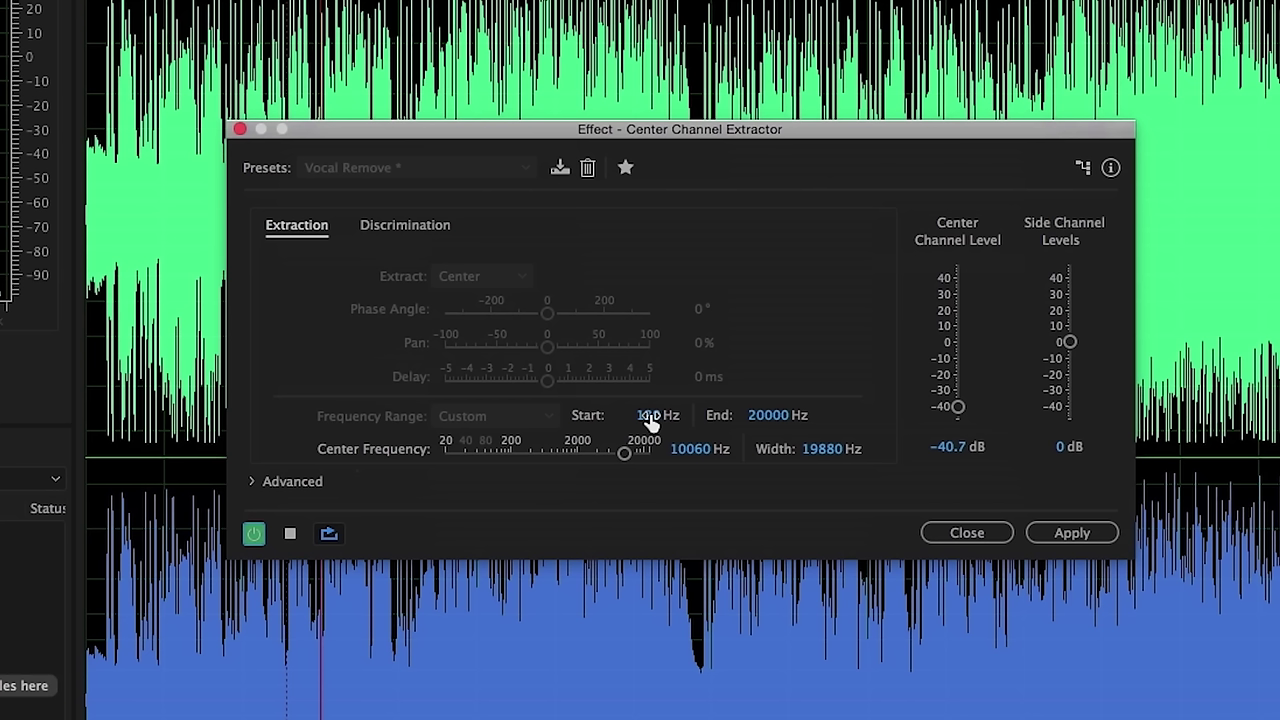
pyautogui.moveTo(651, 417); pyautogui.dragTo(681, 424)
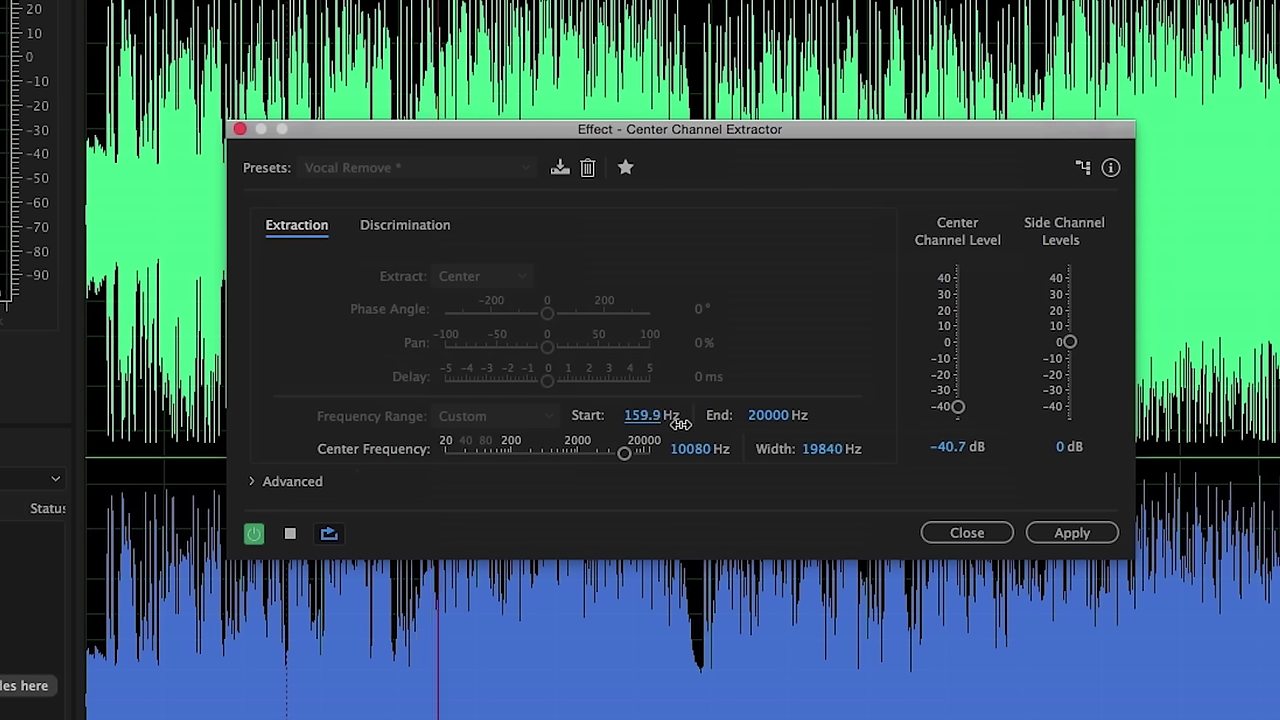
pyautogui.click(765, 420)
pyautogui.click(290, 533)
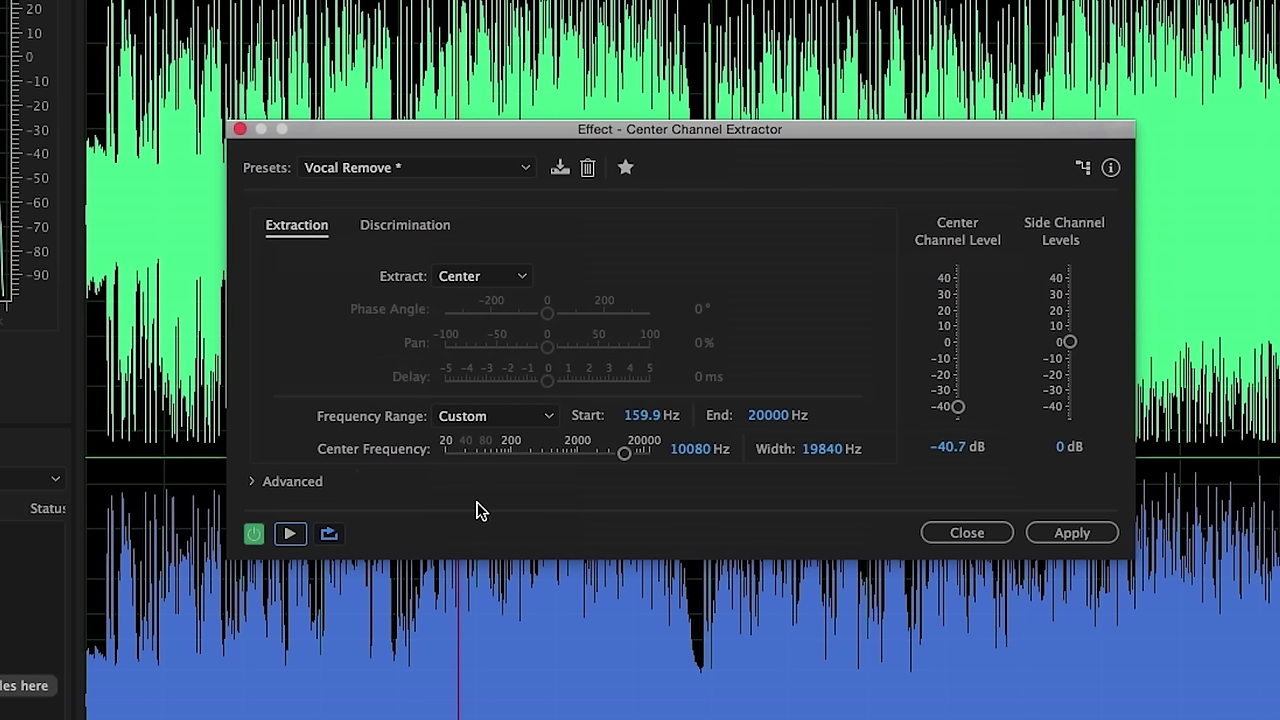
# On the Discrimination settings, preview from earlier in the song and lower Phase Discrimination to 3.1°
pyautogui.click(410, 229)
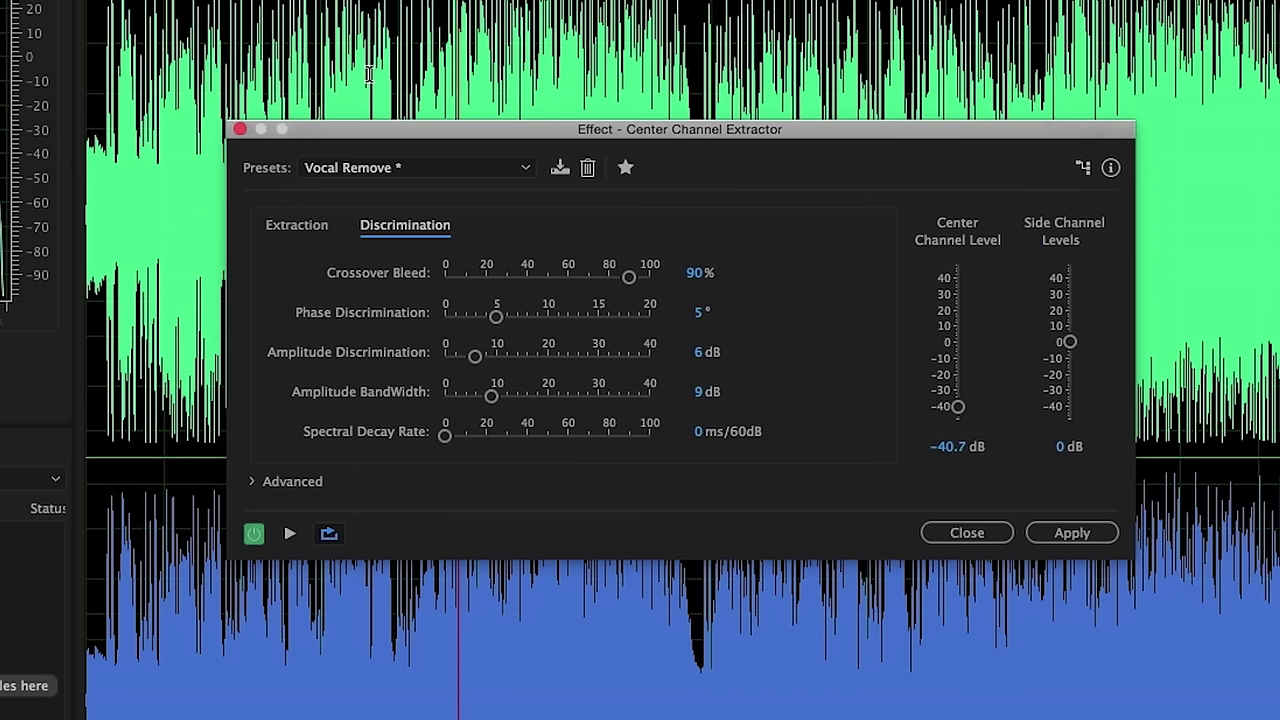
pyautogui.click(197, 90)
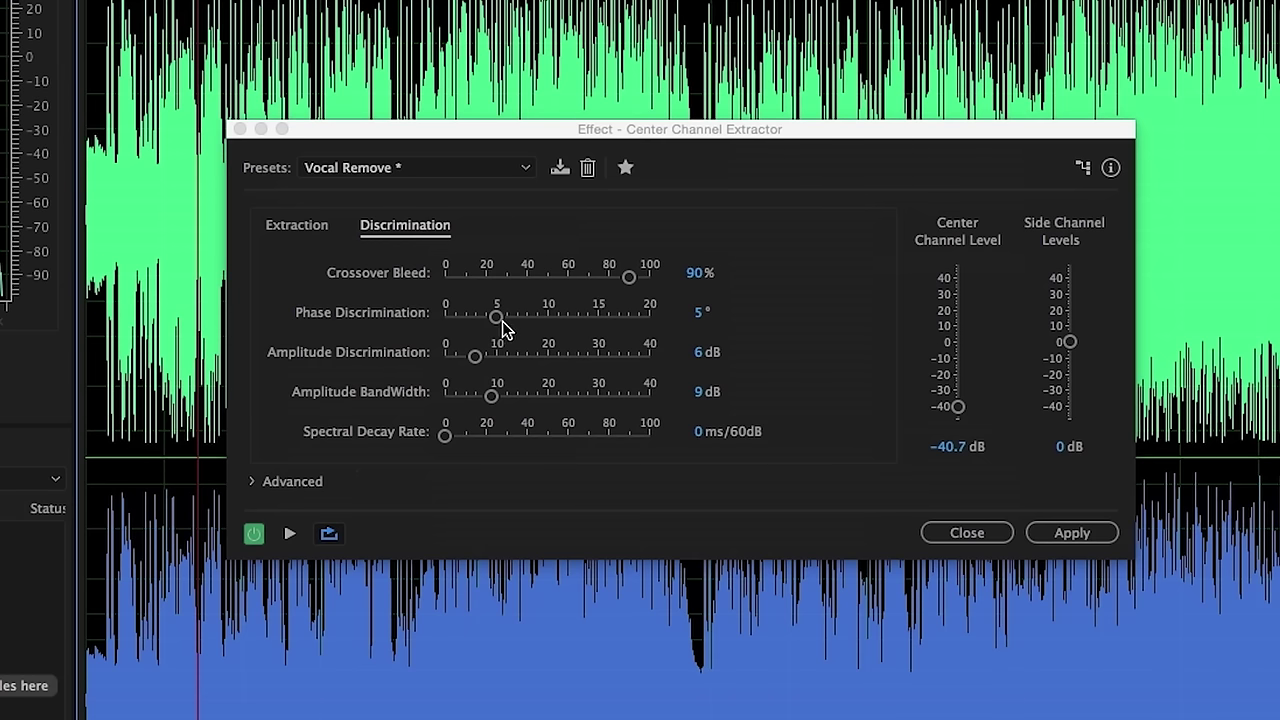
pyautogui.click(292, 535)
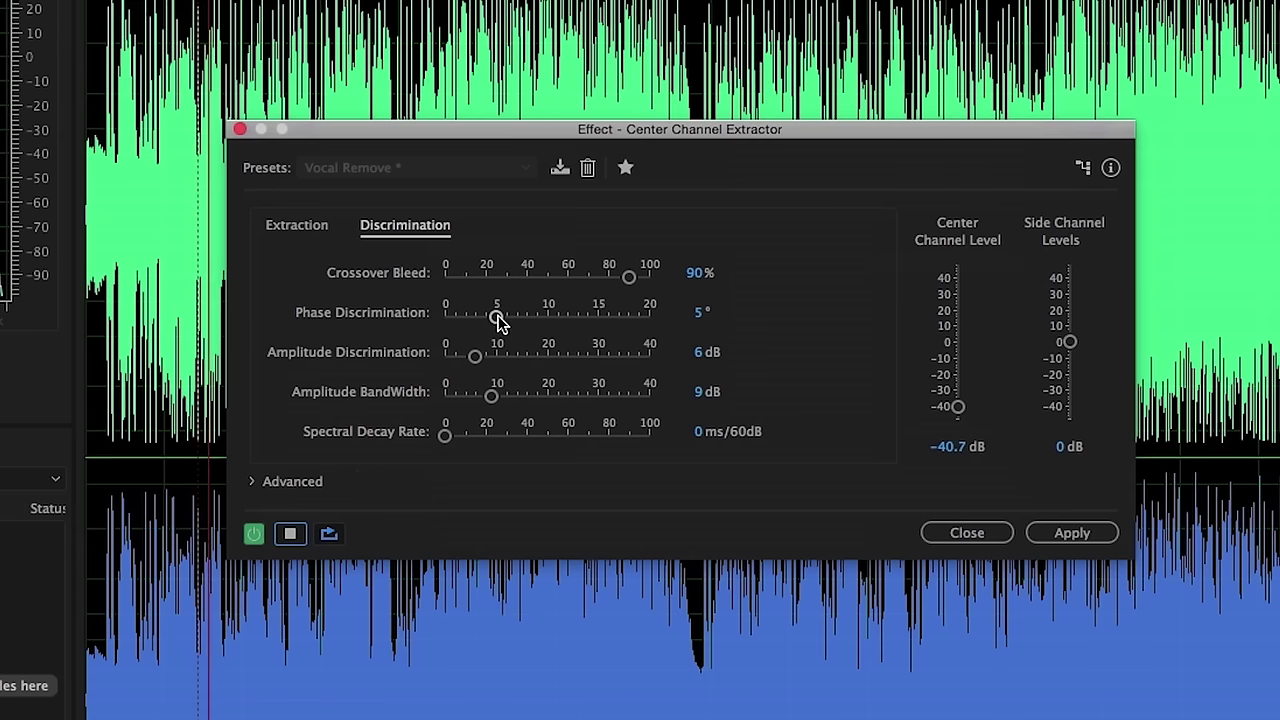
pyautogui.moveTo(496, 317)
pyautogui.mouseDown()
pyautogui.moveTo(623, 317)
pyautogui.moveTo(479, 319)
pyautogui.mouseUp()
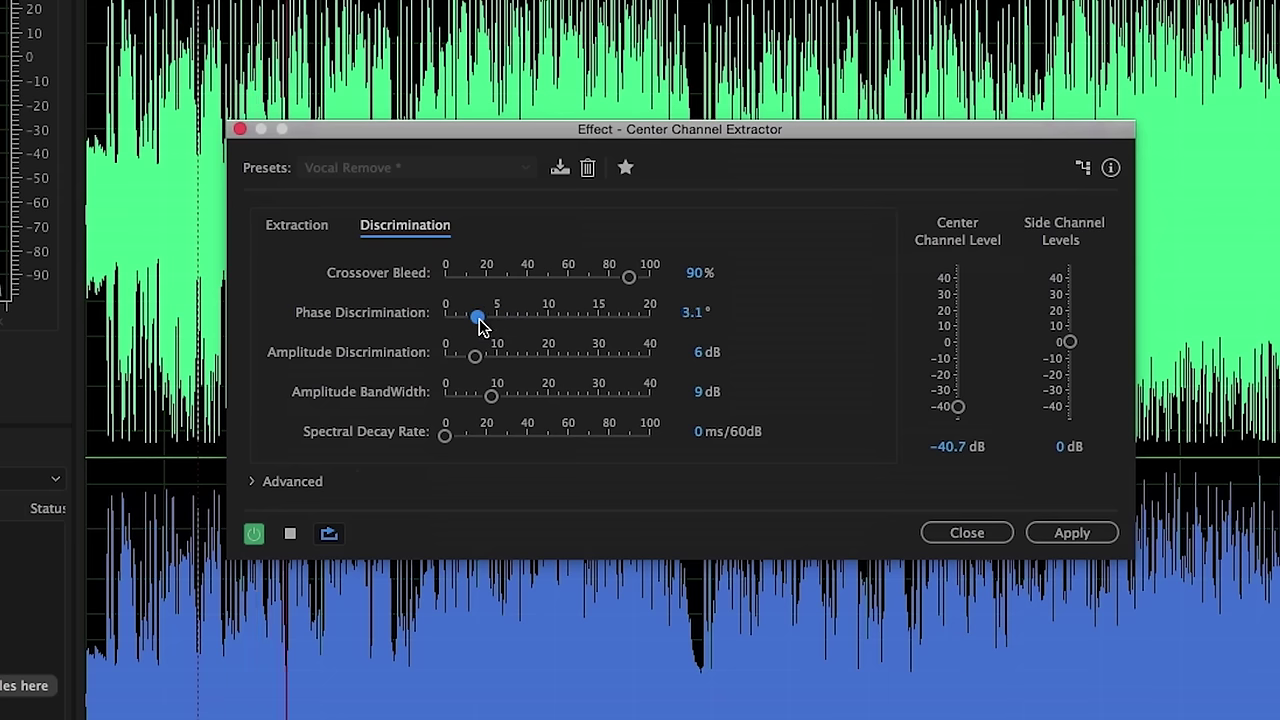
pyautogui.click(292, 533)
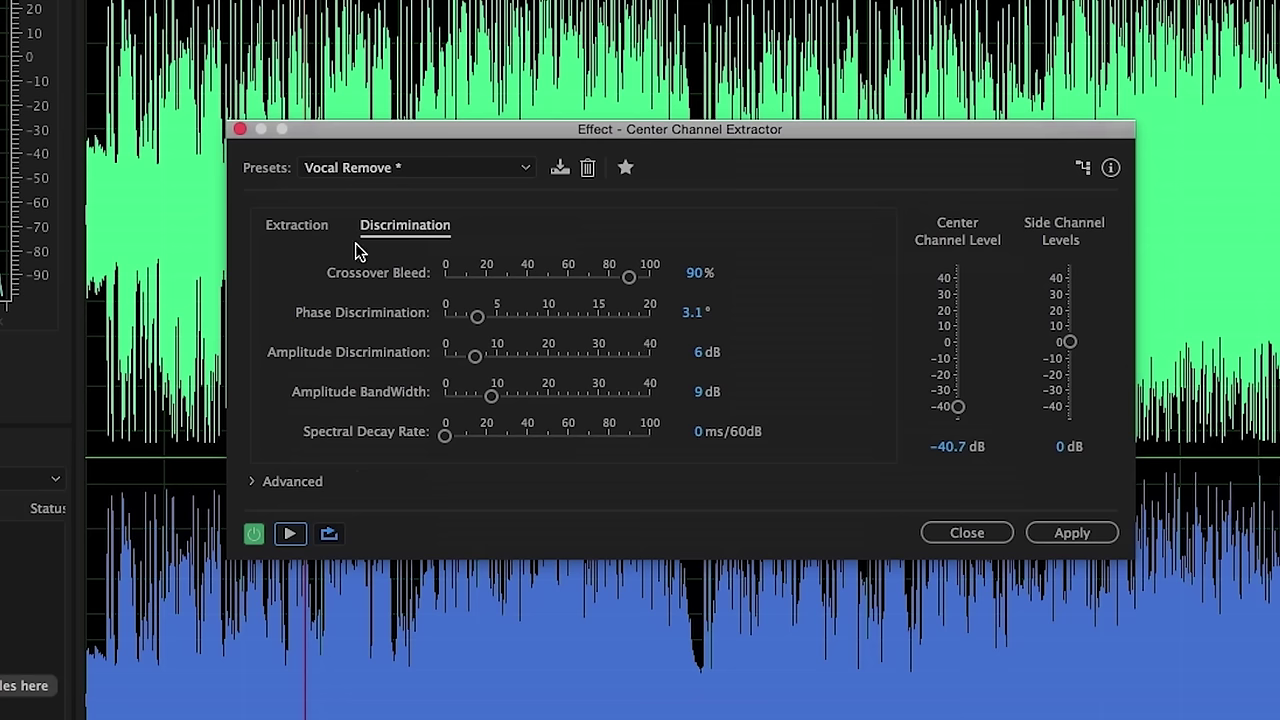
# Back on the Extraction settings, load the Acapella preset (115–17000 Hz range)
pyautogui.click(284, 230)
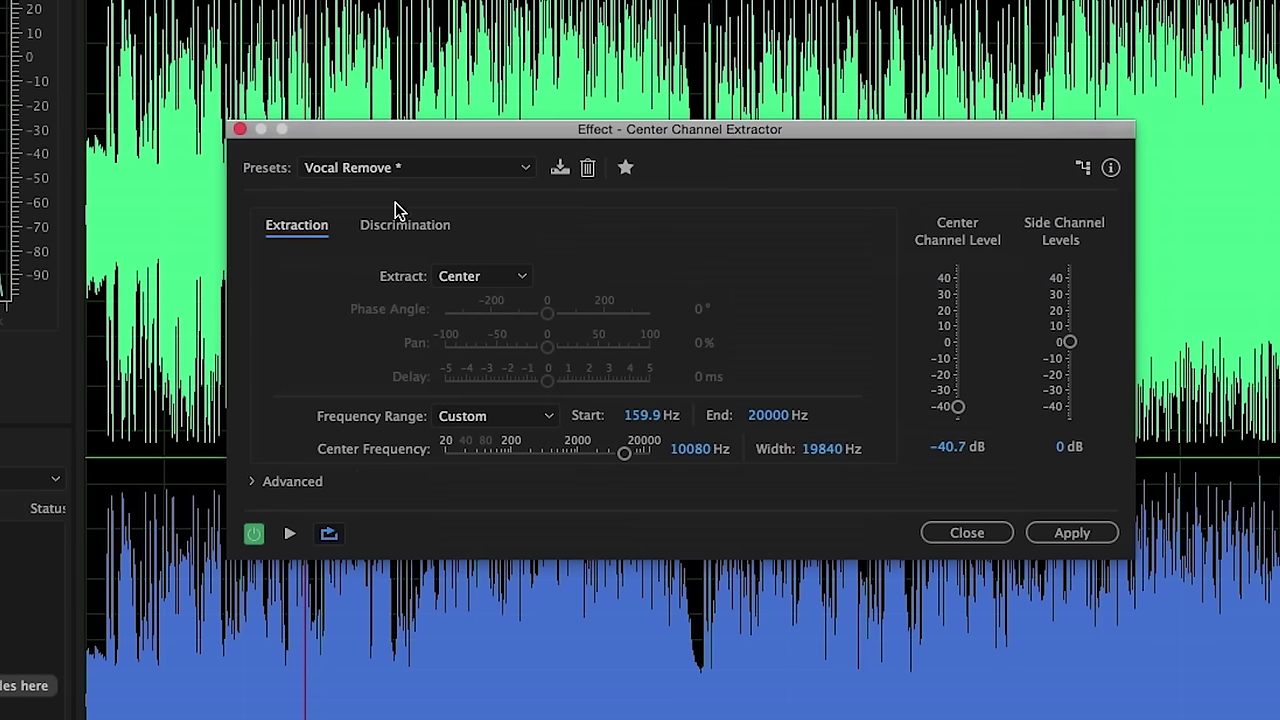
pyautogui.click(470, 177)
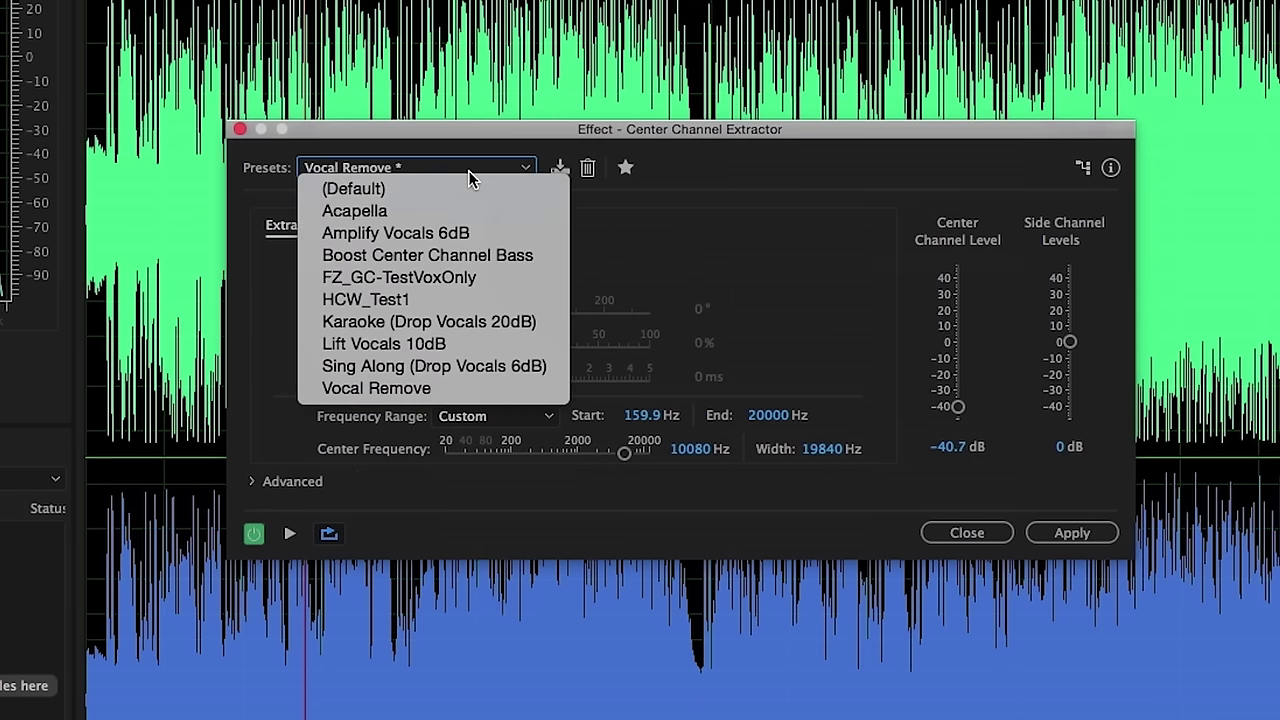
pyautogui.click(431, 212)
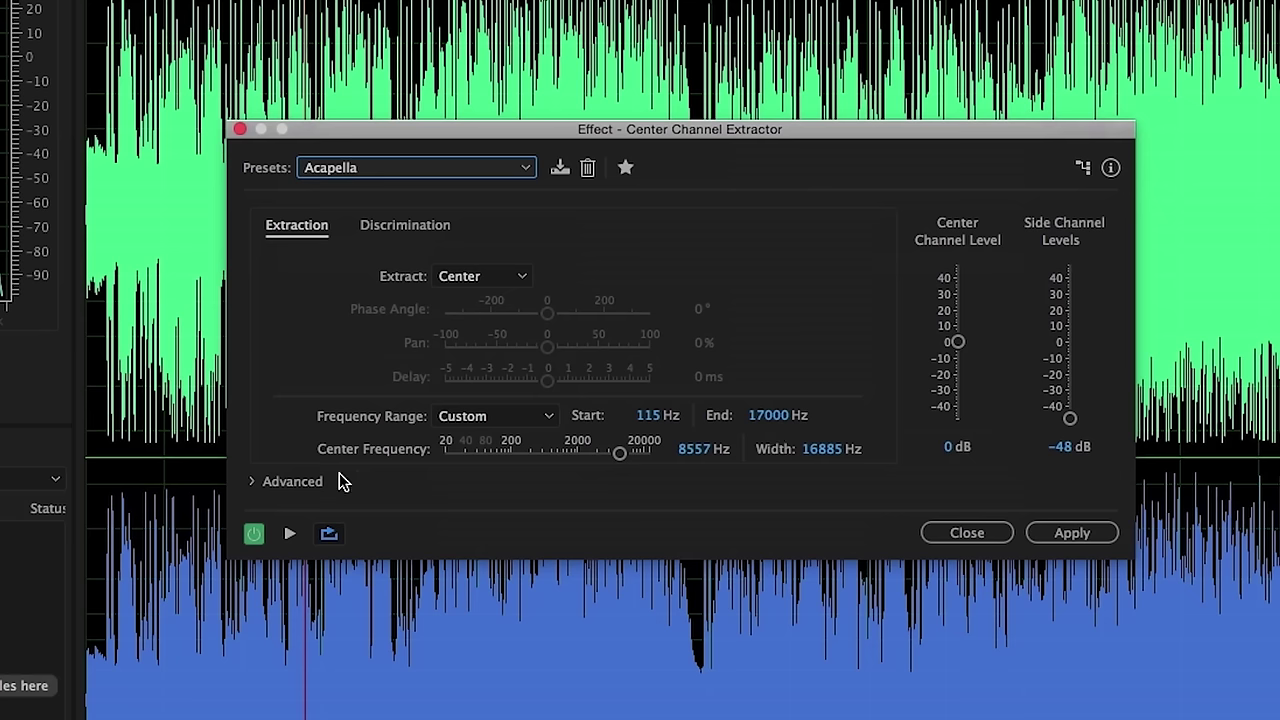
# Preview the Acapella extraction and raise the frequency range Start to 146.8 Hz
pyautogui.click(254, 536)
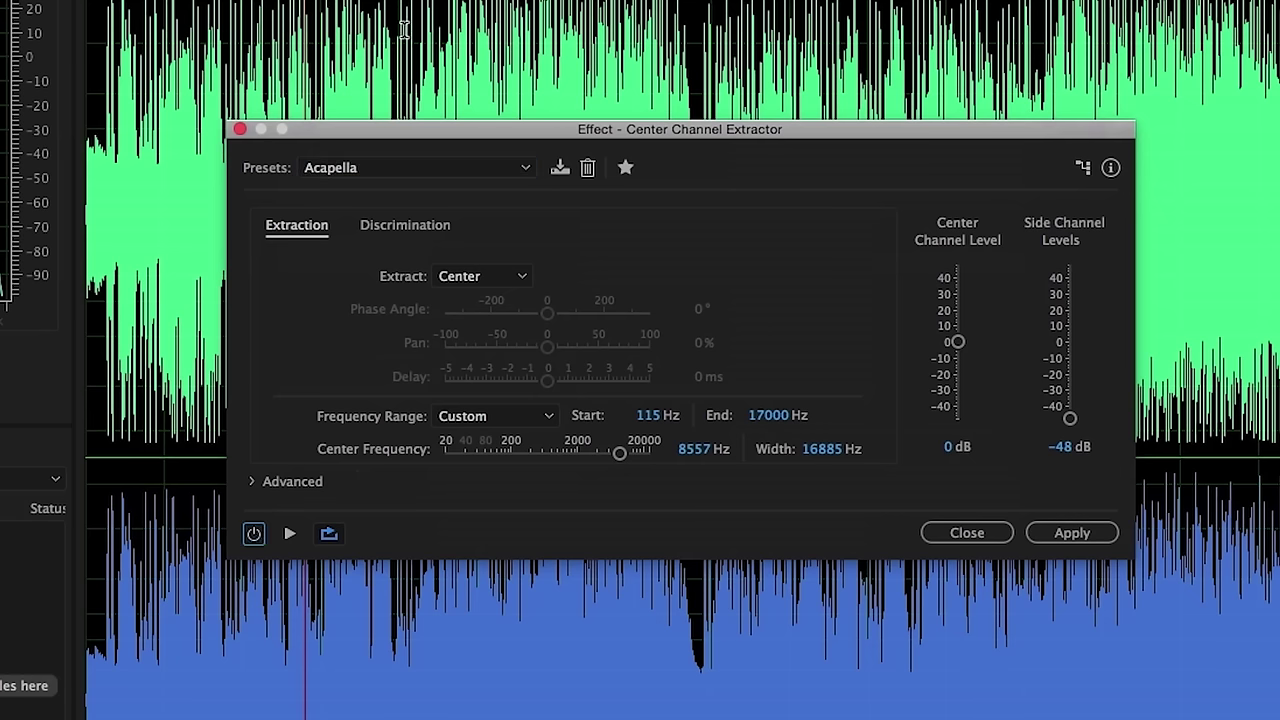
pyautogui.click(289, 533)
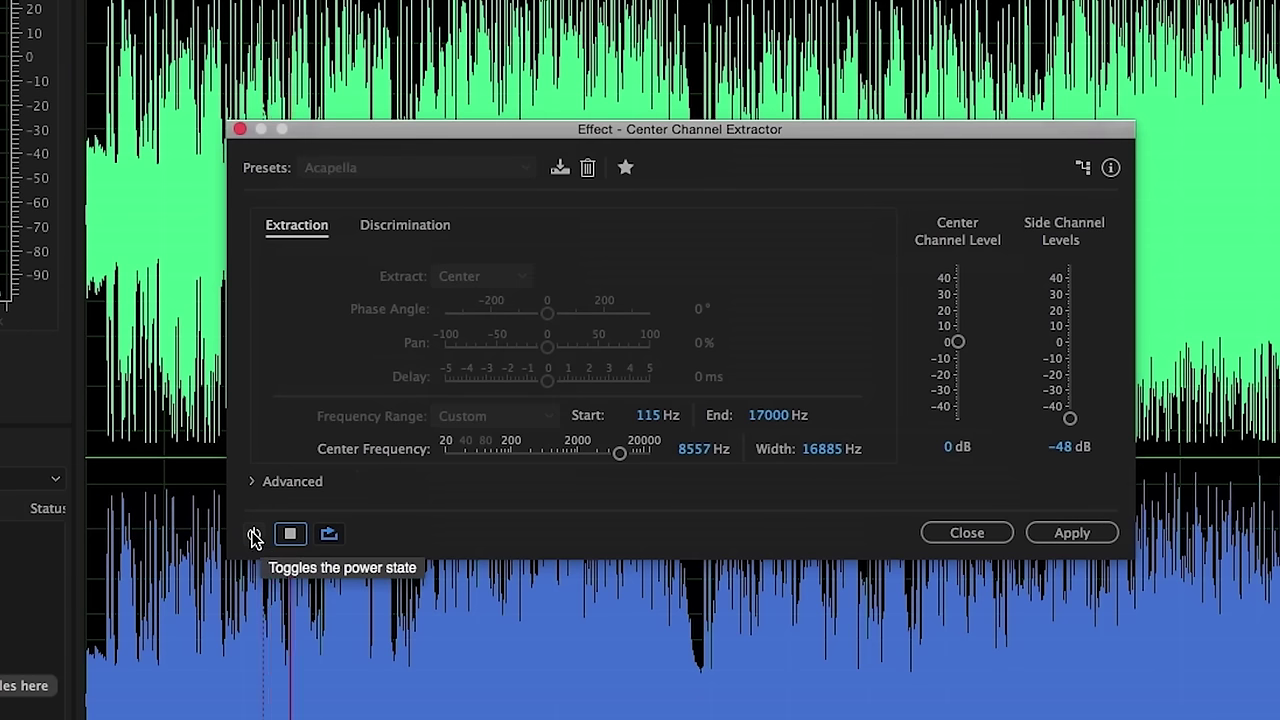
pyautogui.click(254, 535)
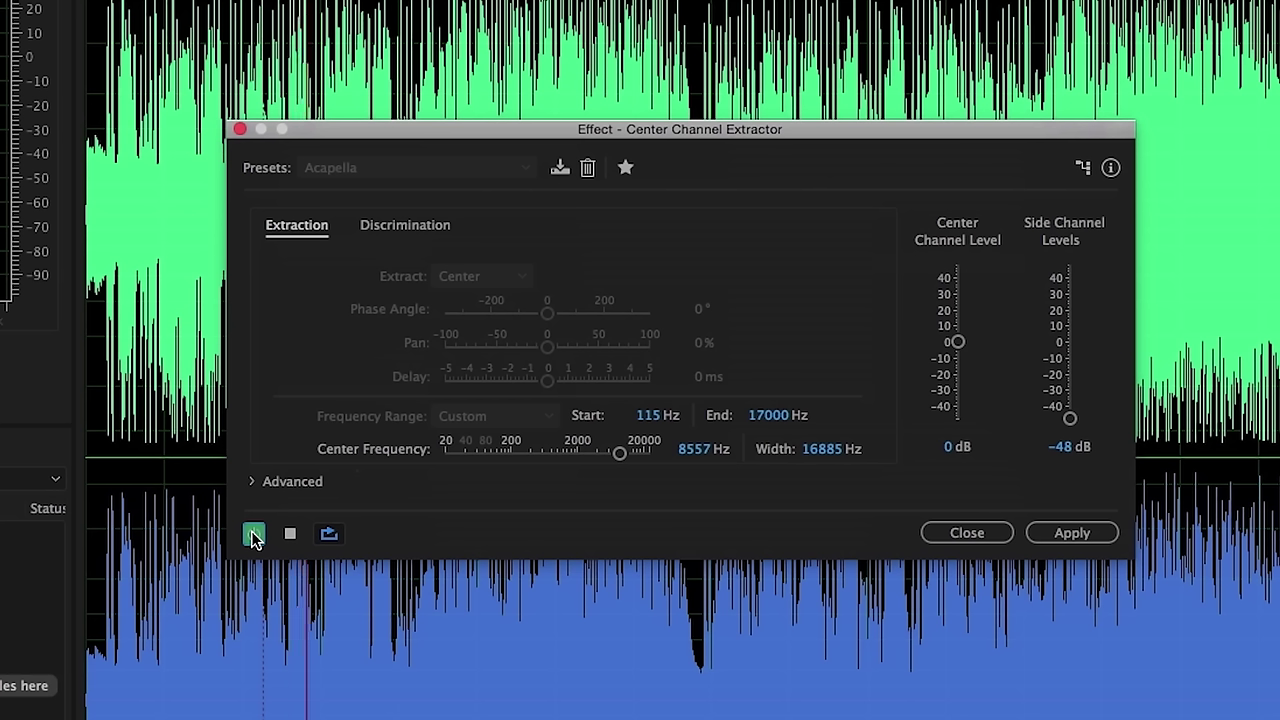
pyautogui.moveTo(632, 420); pyautogui.dragTo(669, 424)
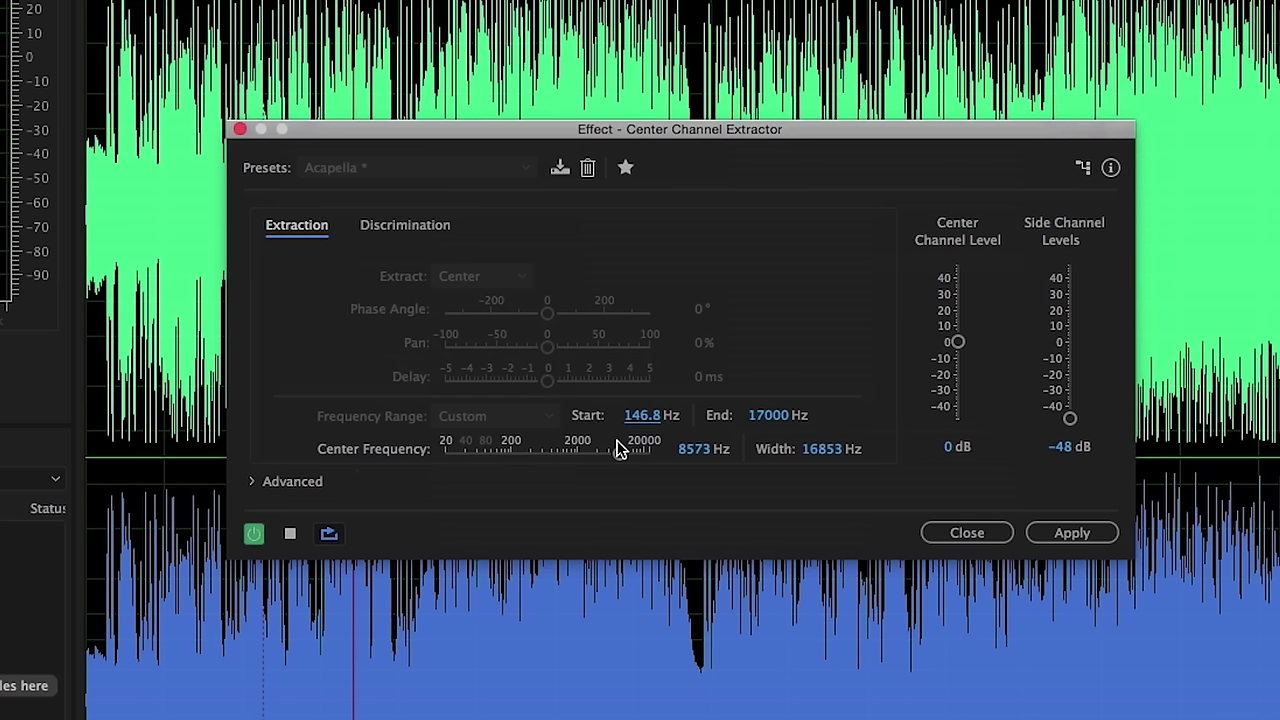
# Compare bypassed versus active, and lower the frequency range End to 9641 Hz
pyautogui.click(254, 534)
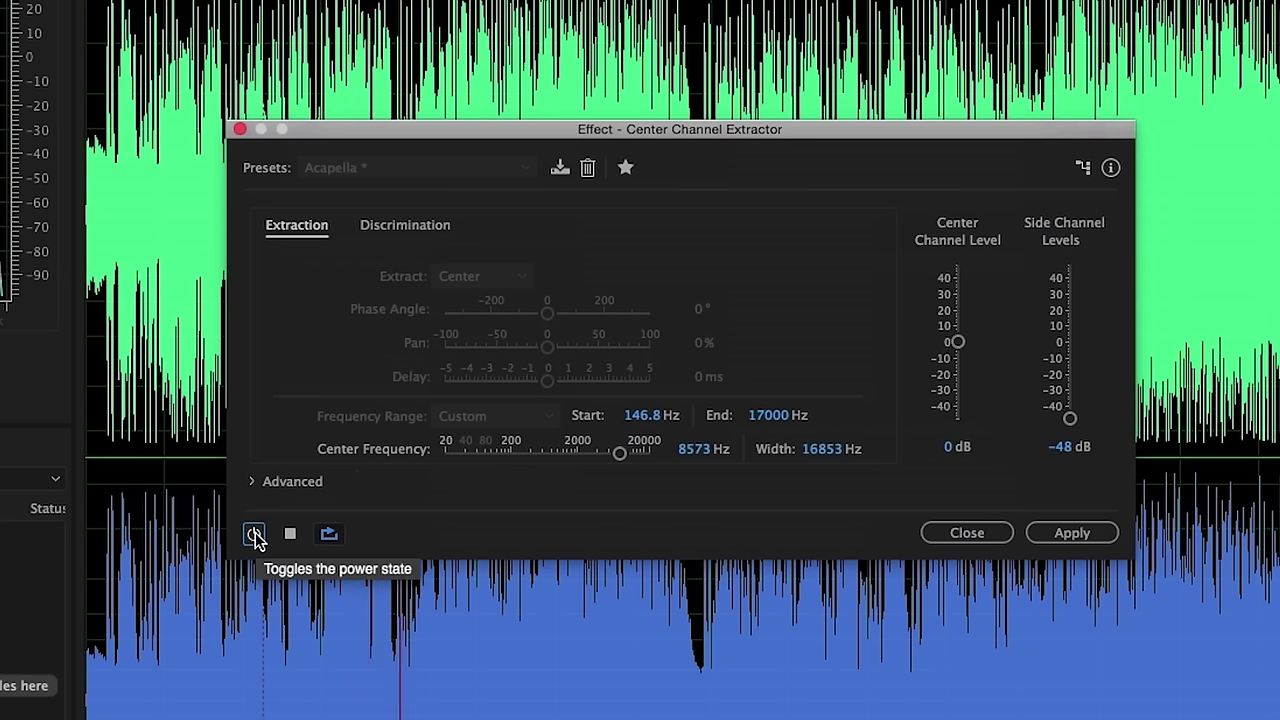
pyautogui.click(255, 533)
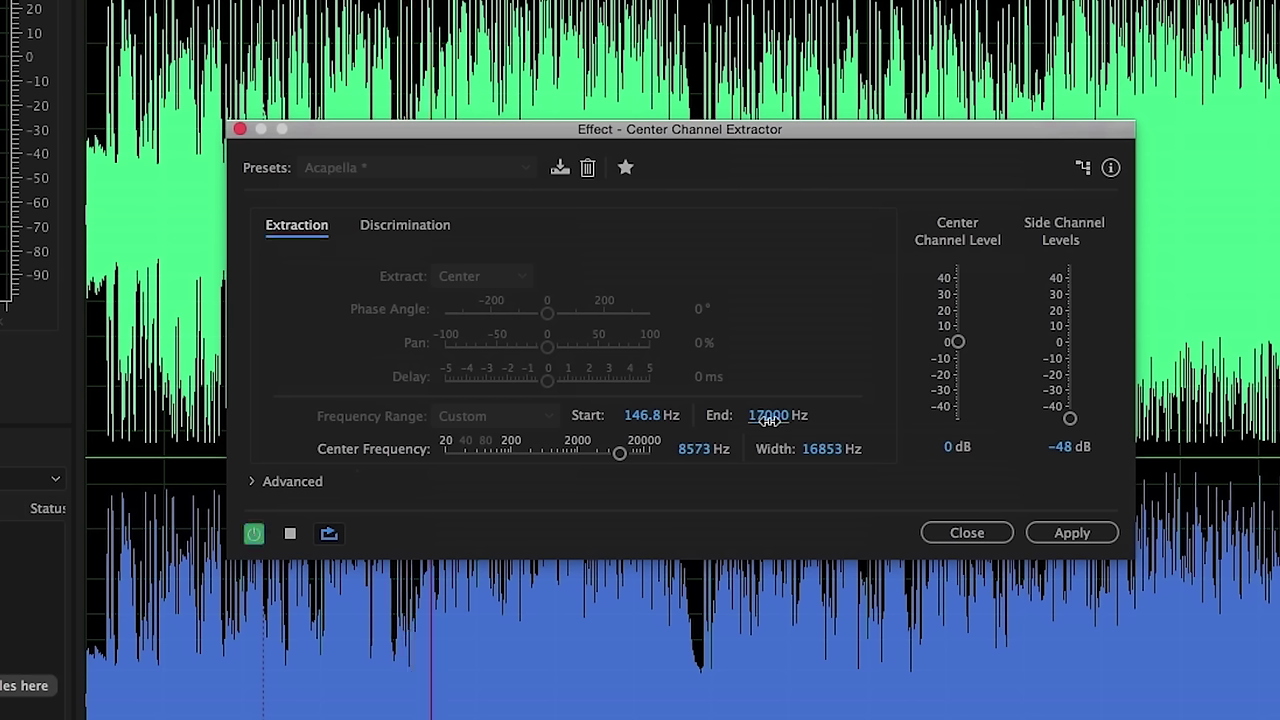
pyautogui.moveTo(770, 424); pyautogui.dragTo(736, 421)
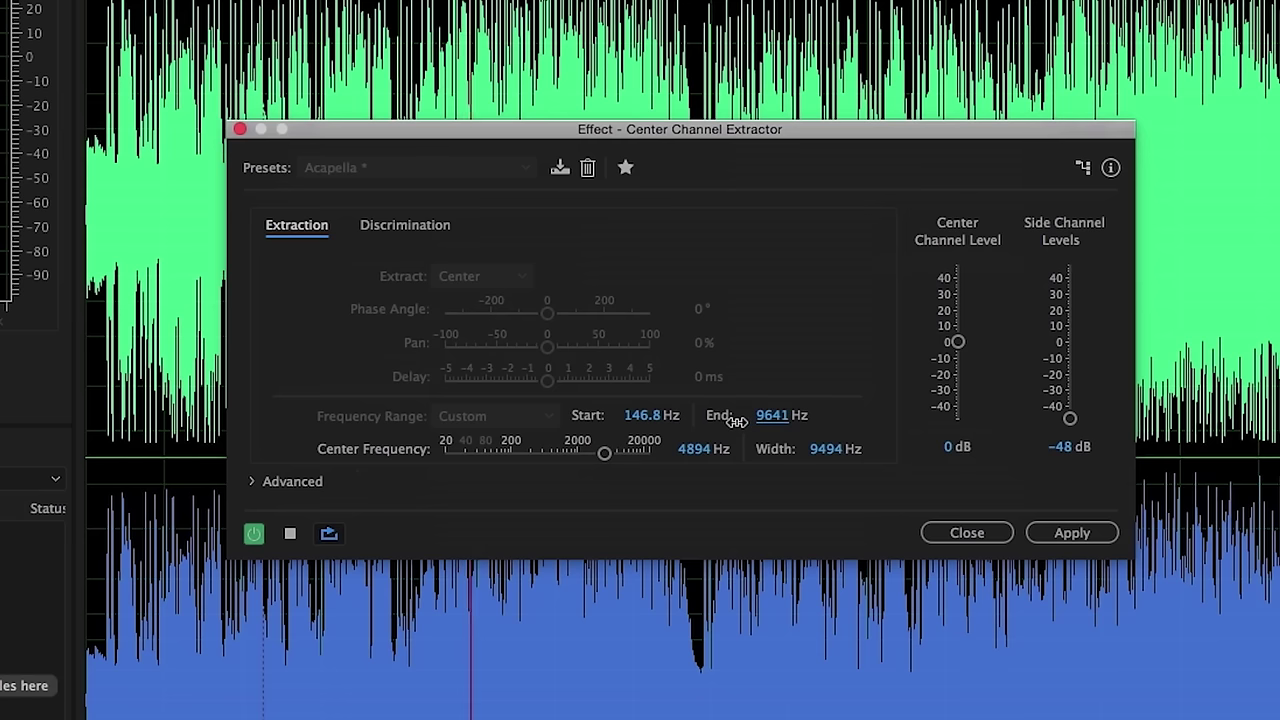
pyautogui.click(254, 535)
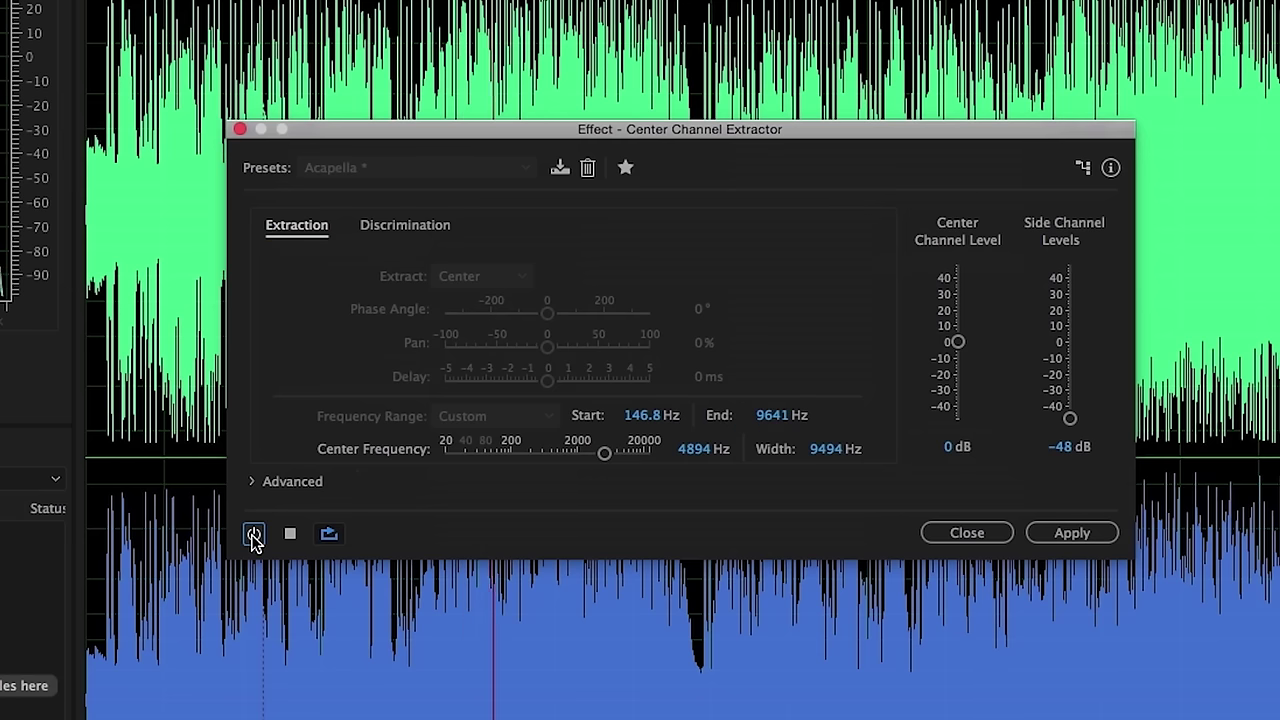
pyautogui.click(254, 535)
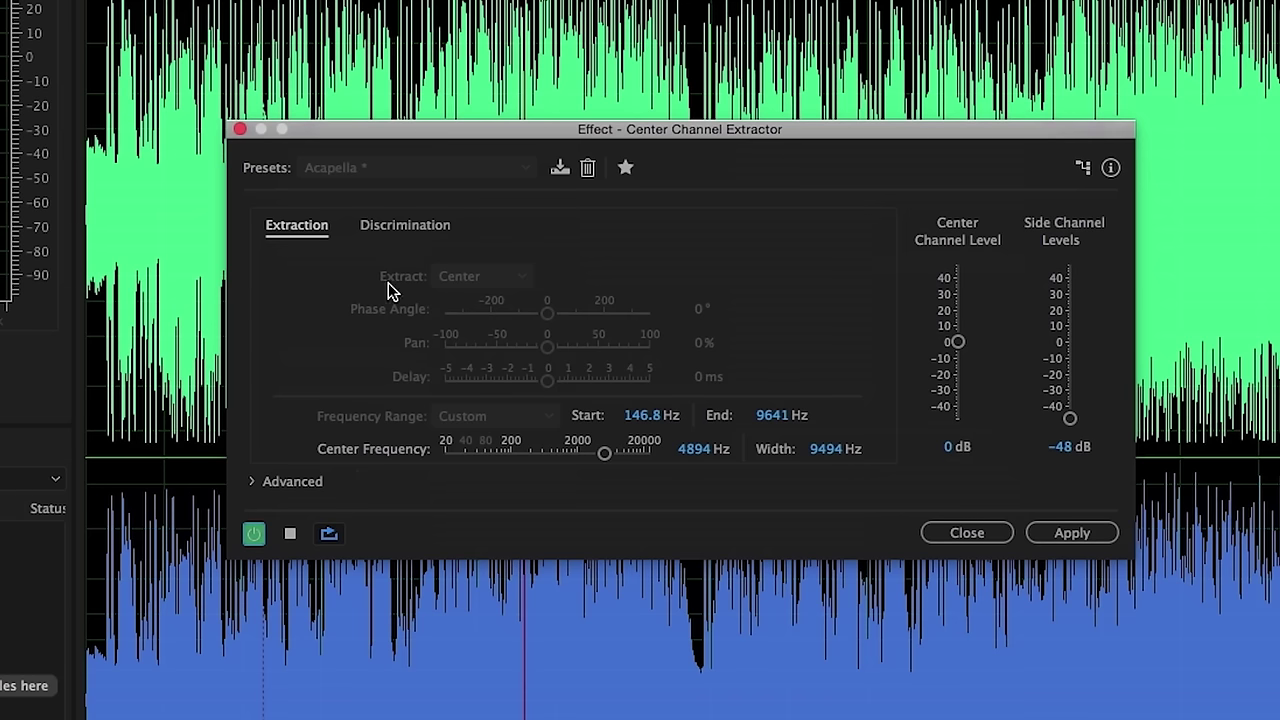
# Set Phase Discrimination to 3.2° and Crossover Bleed to 71.7%, compare, then stop preview
pyautogui.click(405, 226)
pyautogui.moveTo(508, 320); pyautogui.dragTo(479, 322)
pyautogui.moveTo(584, 279); pyautogui.dragTo(592, 279)
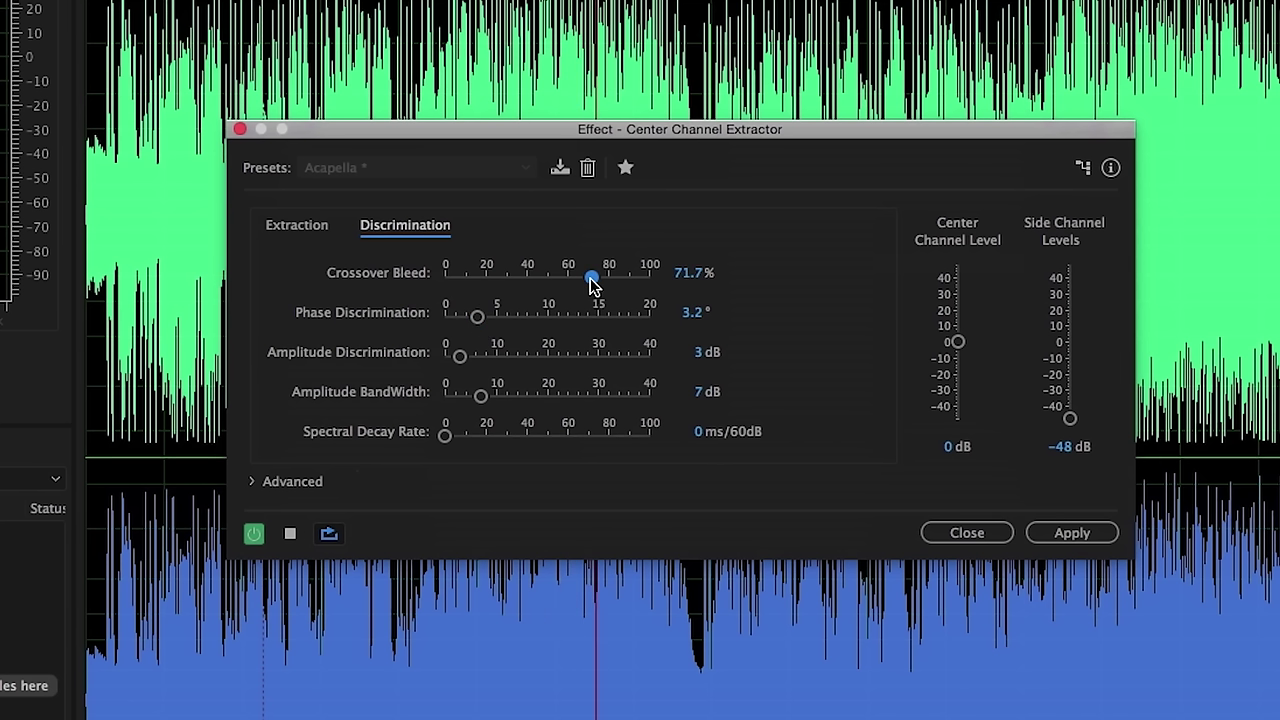
pyautogui.click(248, 537)
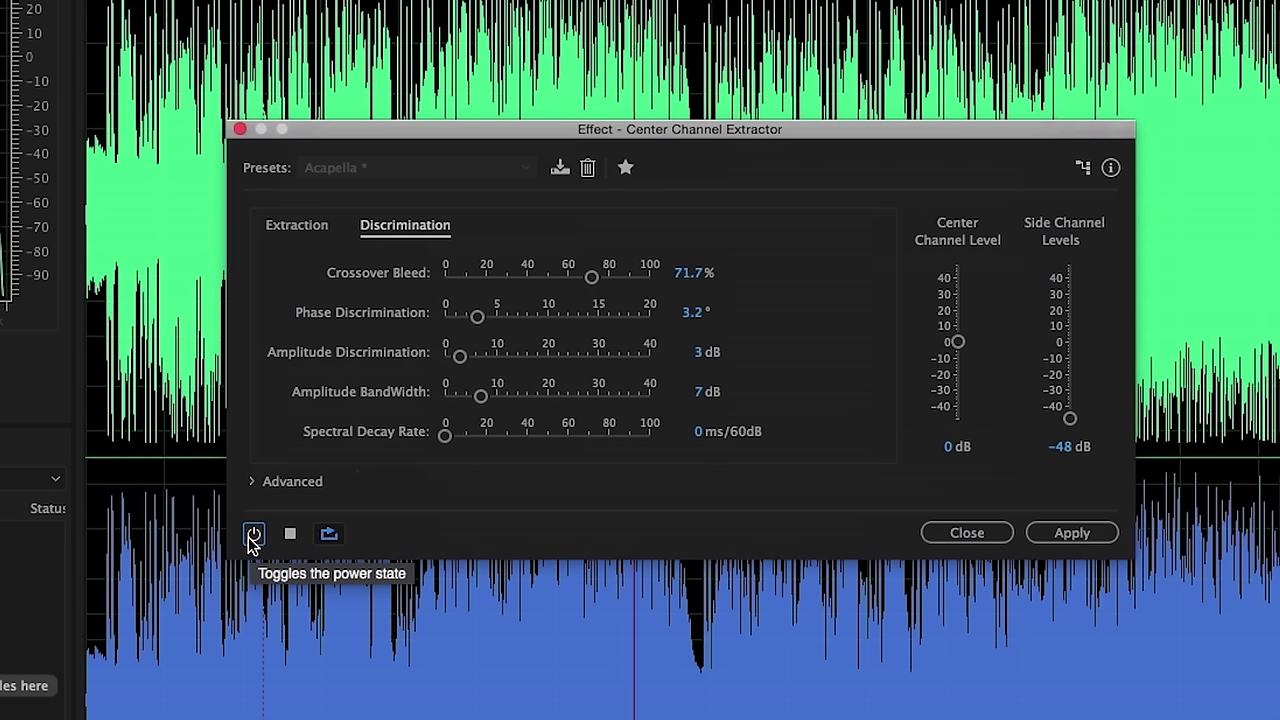
pyautogui.click(253, 537)
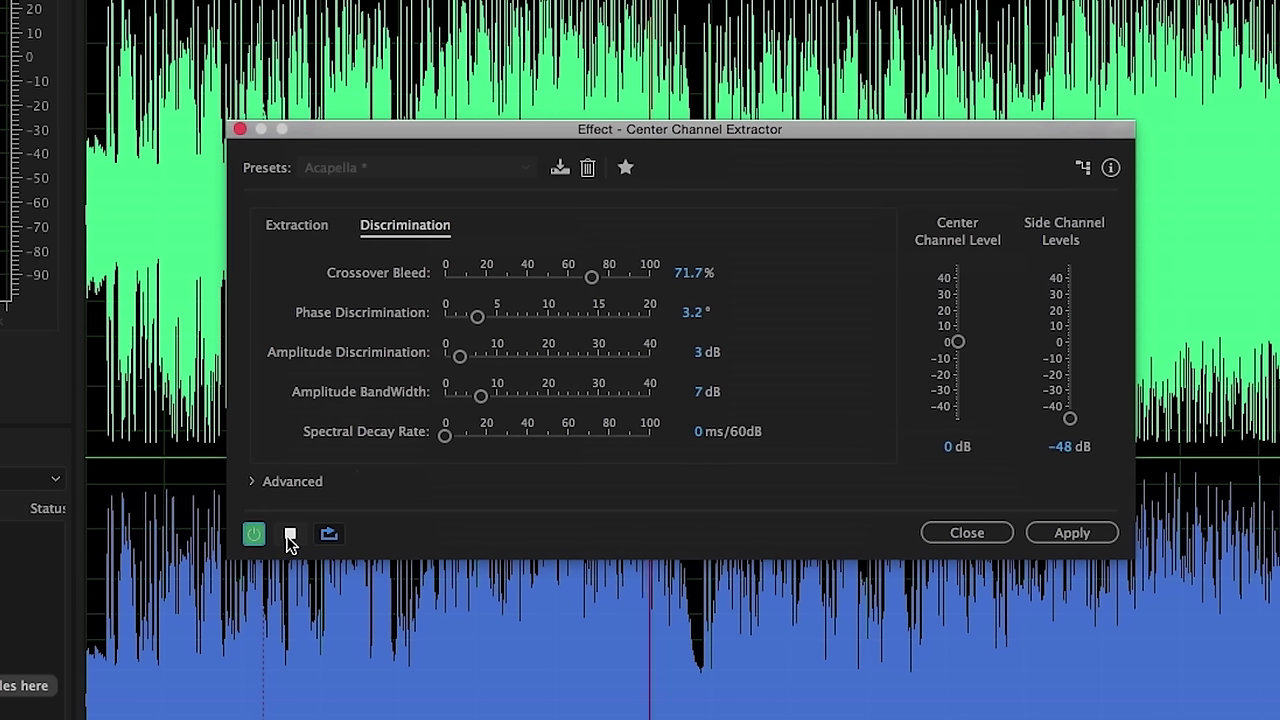
pyautogui.click(290, 536)
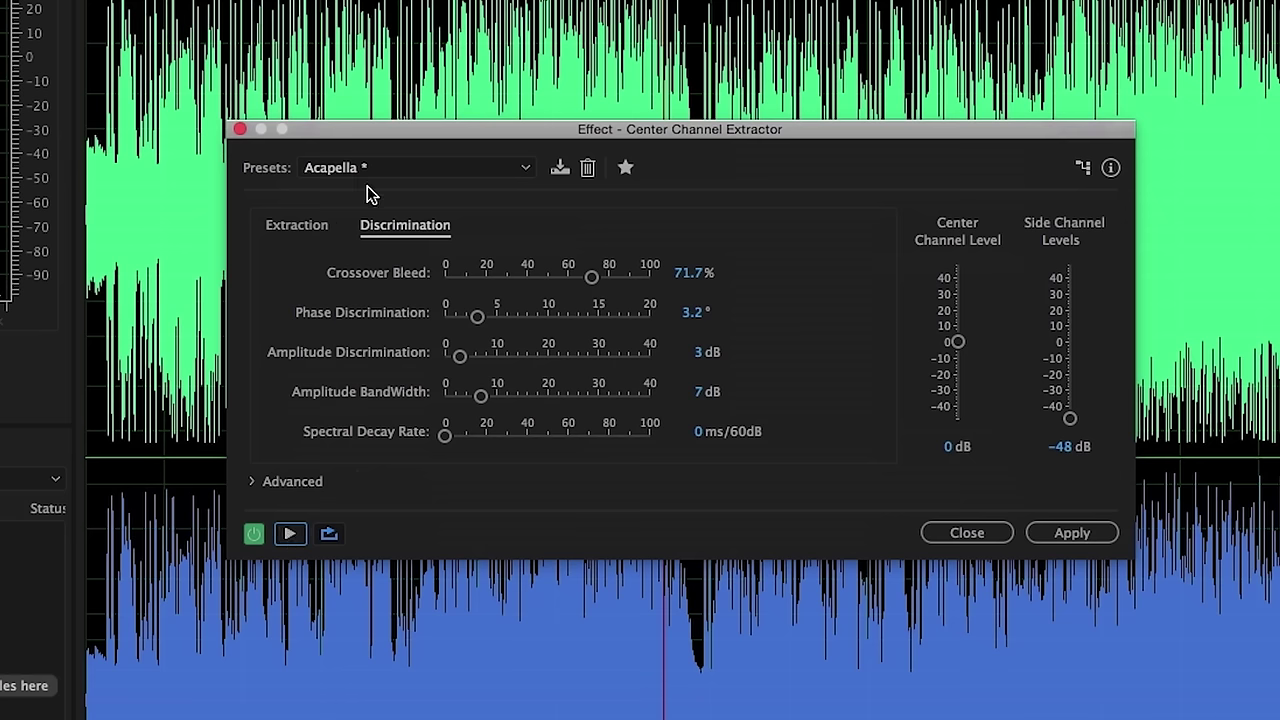
# Return to the Extraction tab showing the 146.8–9641 Hz range
pyautogui.click(311, 226)
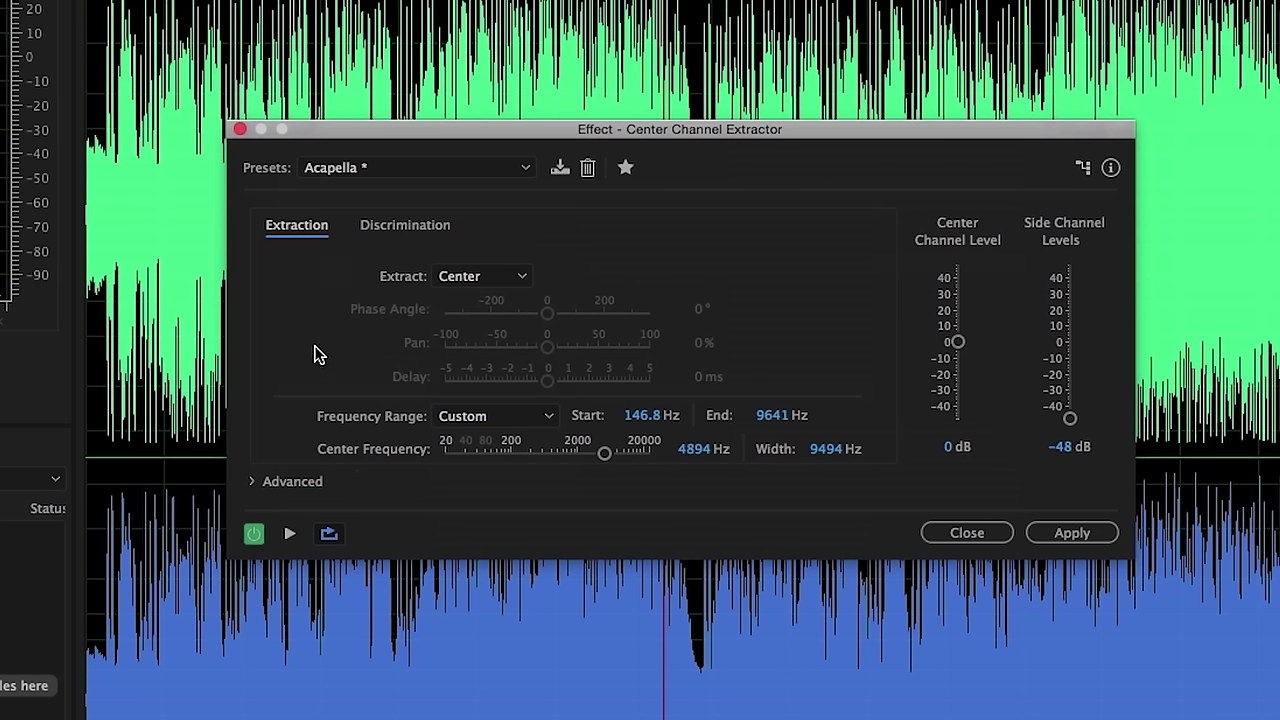